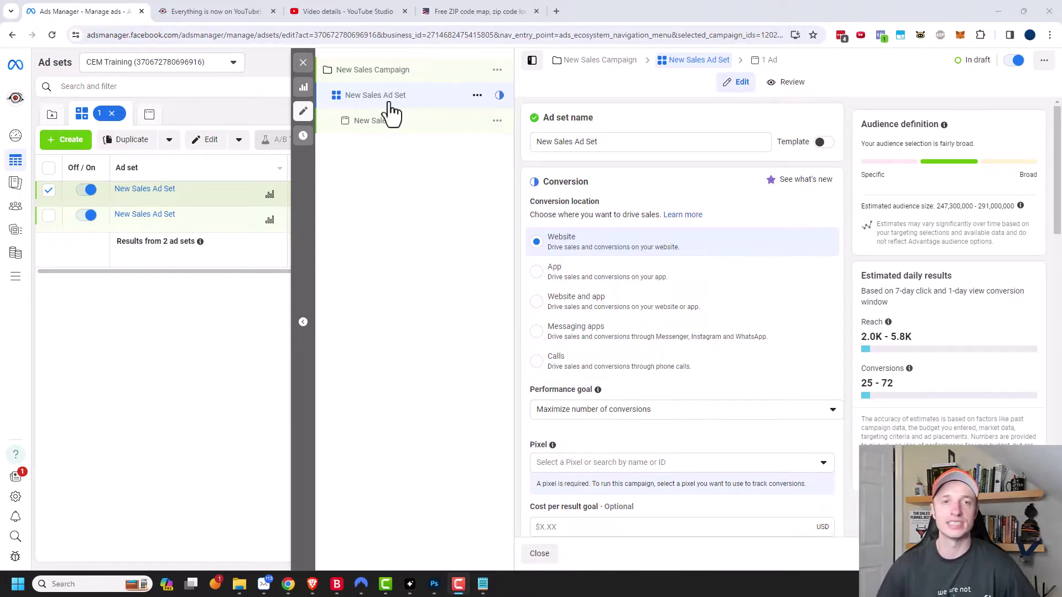
- Scroll to the ad set's audience section and open the Locations editor
scroll(680, 227, down, 9)
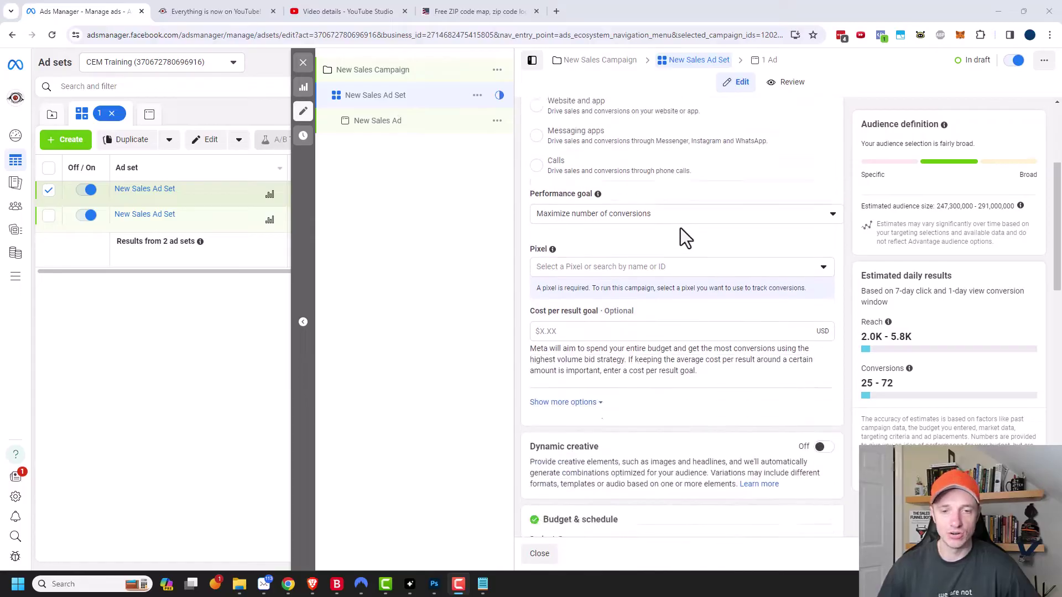
scroll(685, 232, down, 9)
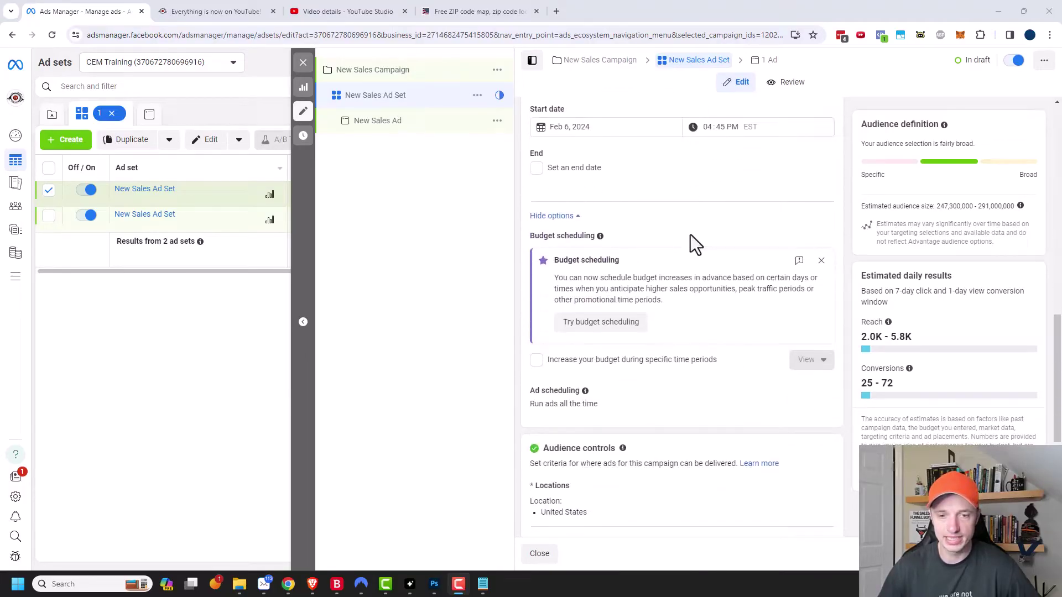
scroll(664, 260, up, 2)
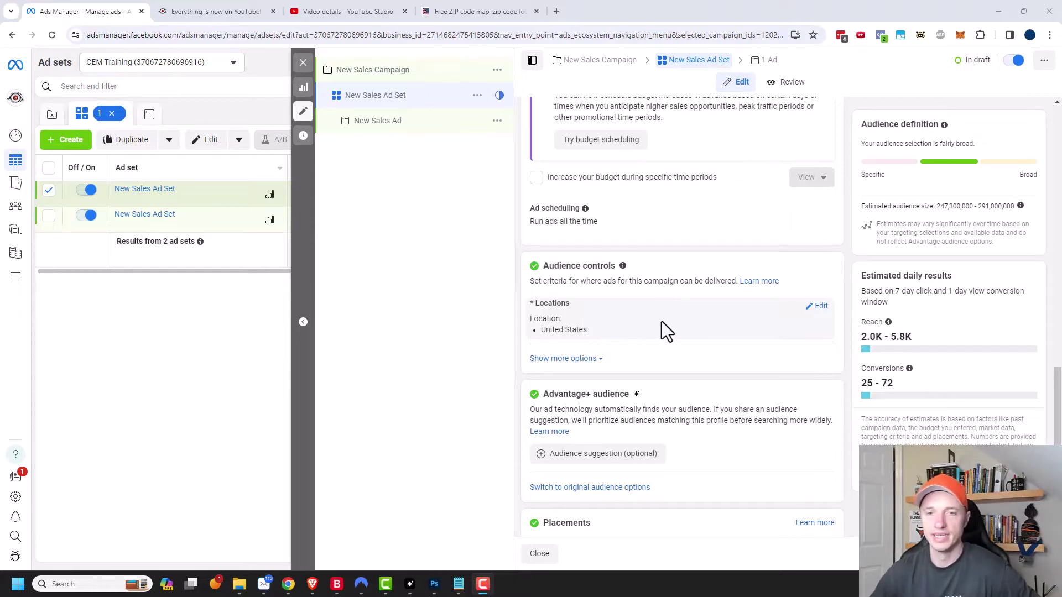
click(820, 308)
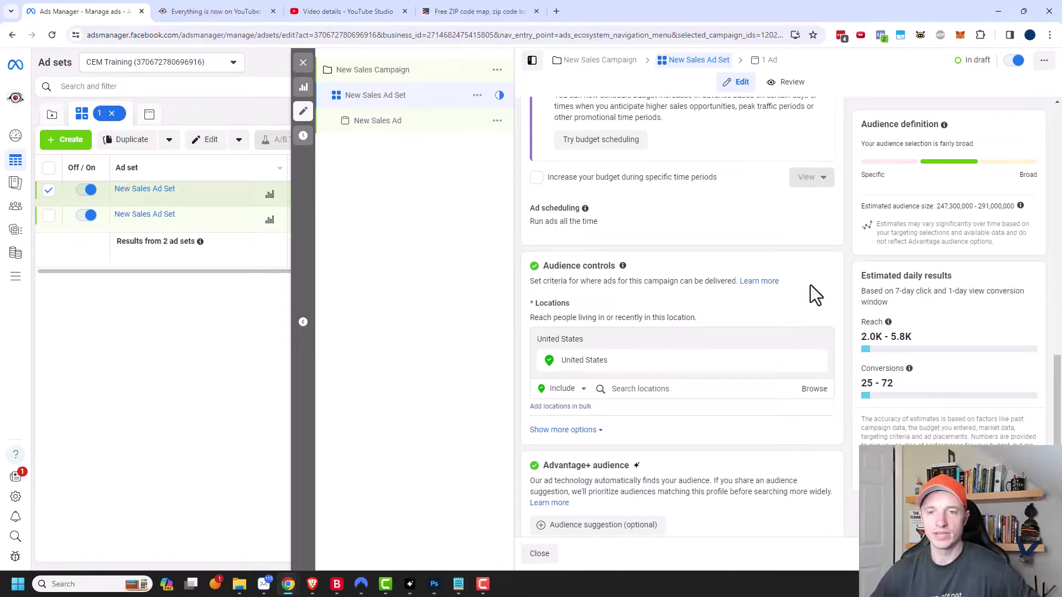
- Remove United States from the targeted locations, leaving the location search empty
scroll(824, 284, down, 2)
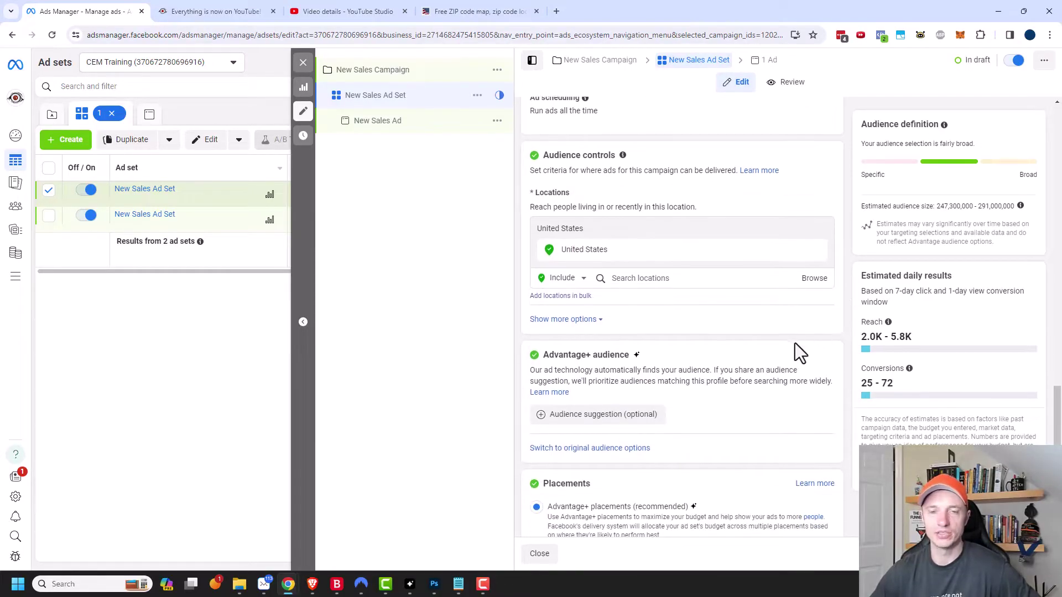
mouse_move(658, 258)
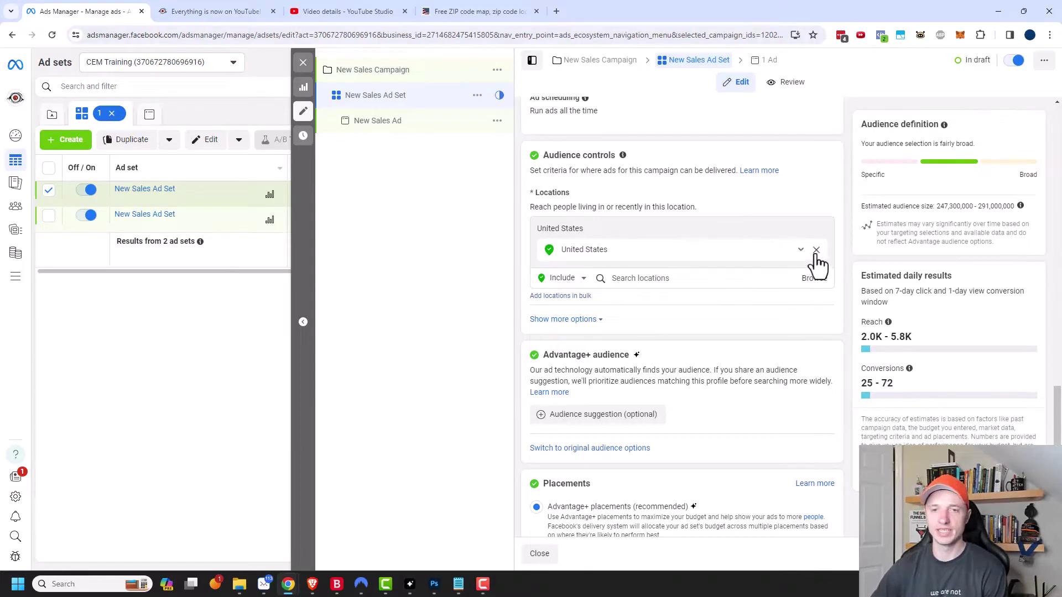
click(816, 251)
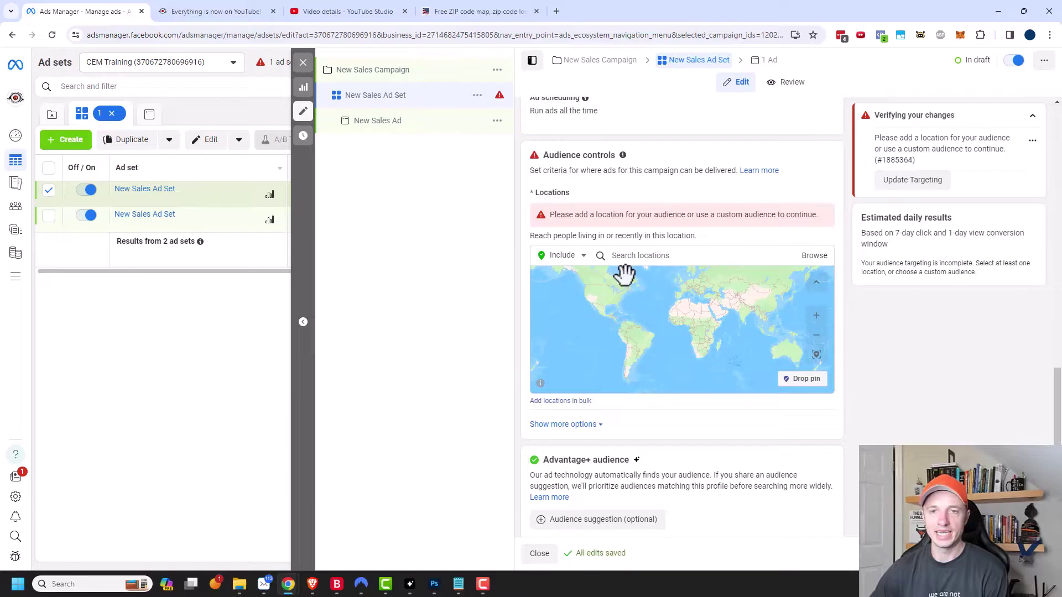
click(633, 256)
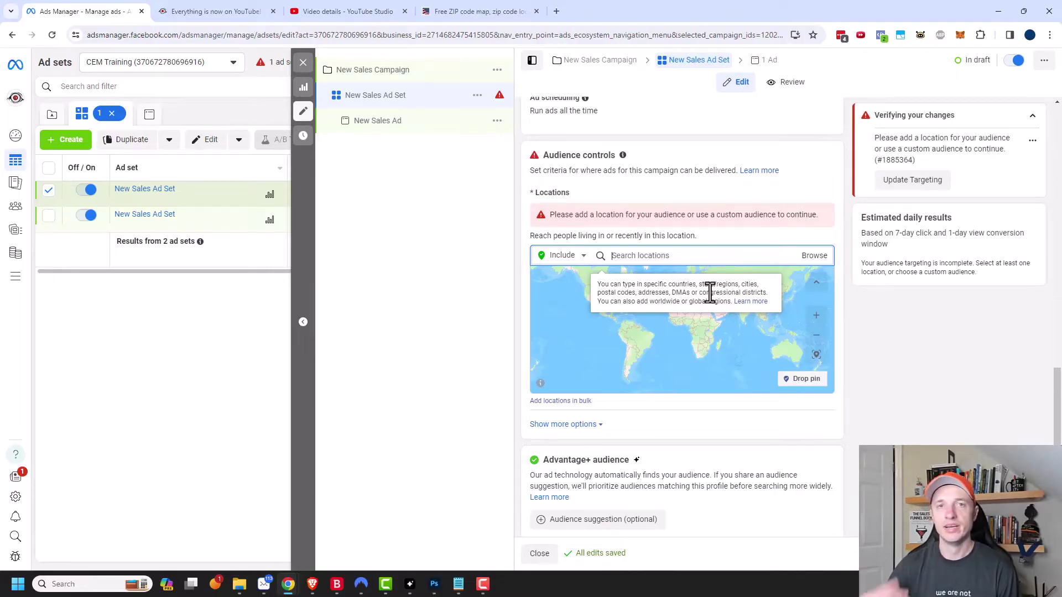
text(united)
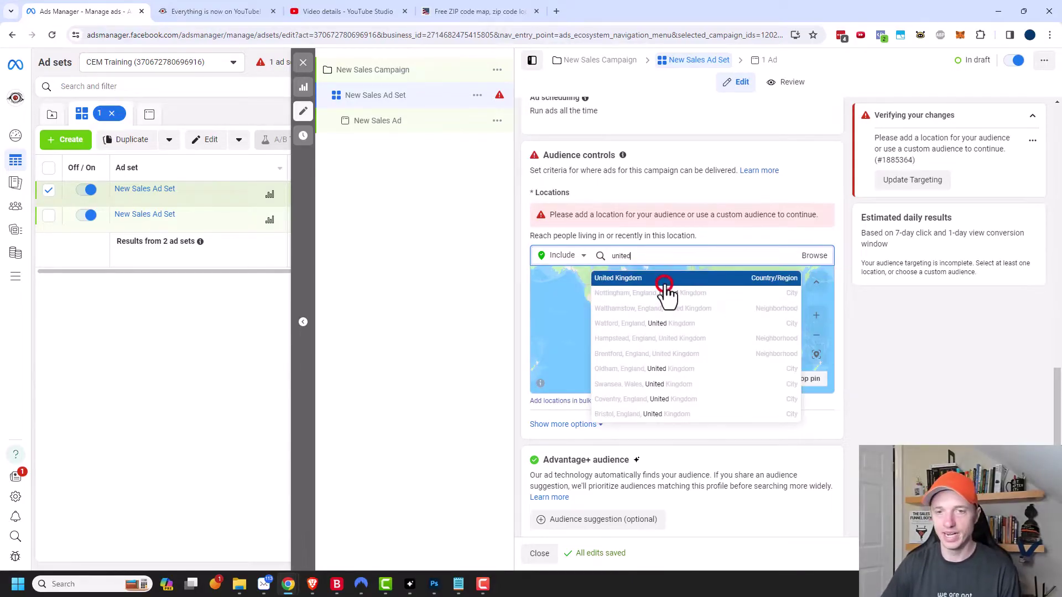
click(664, 281)
text(uni)
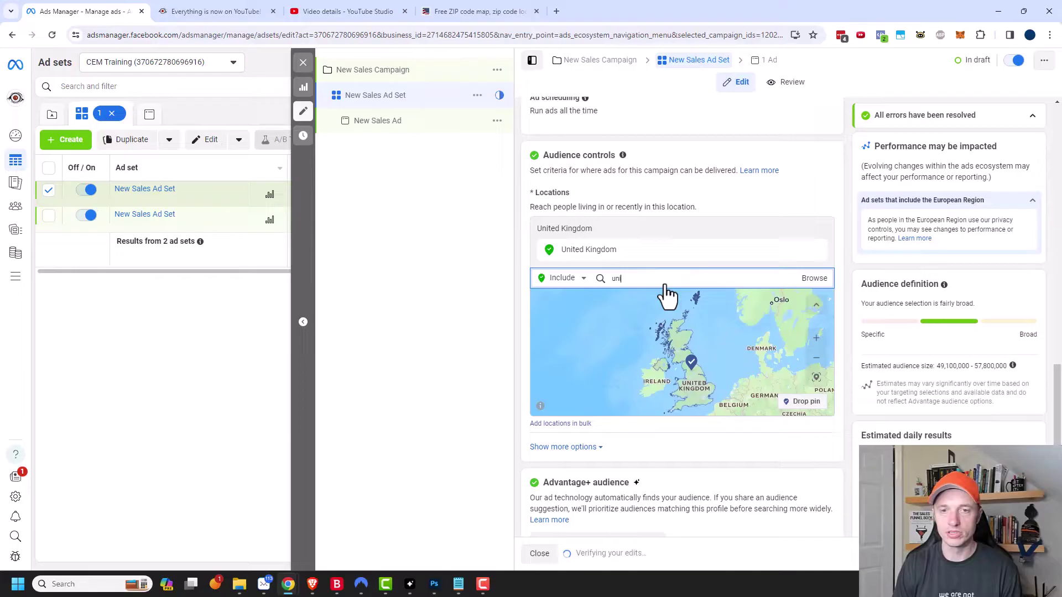
text(ted states)
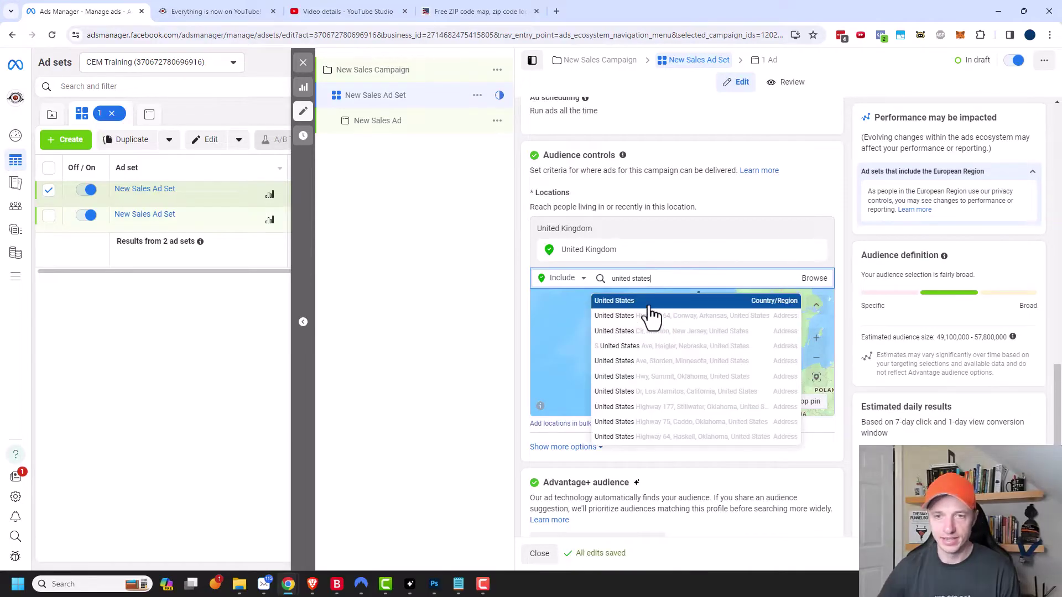
click(648, 302)
click(670, 322)
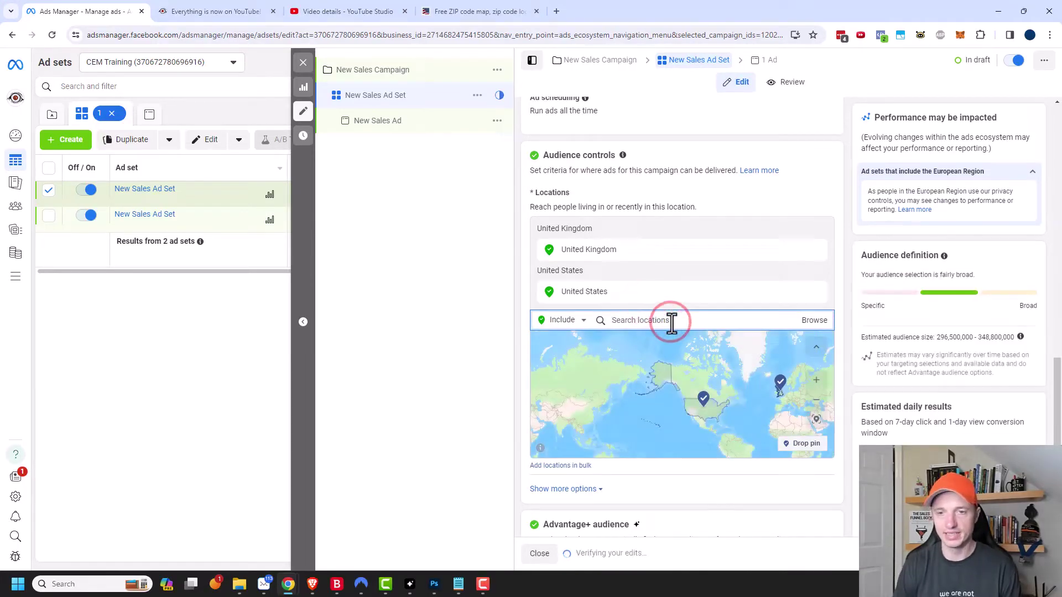
text(canada)
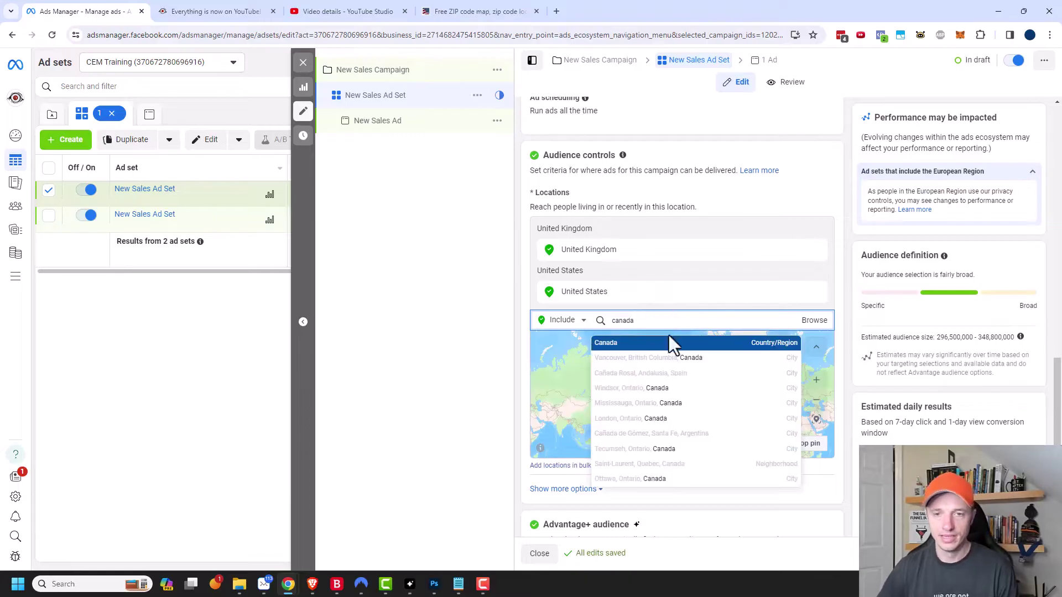
click(657, 348)
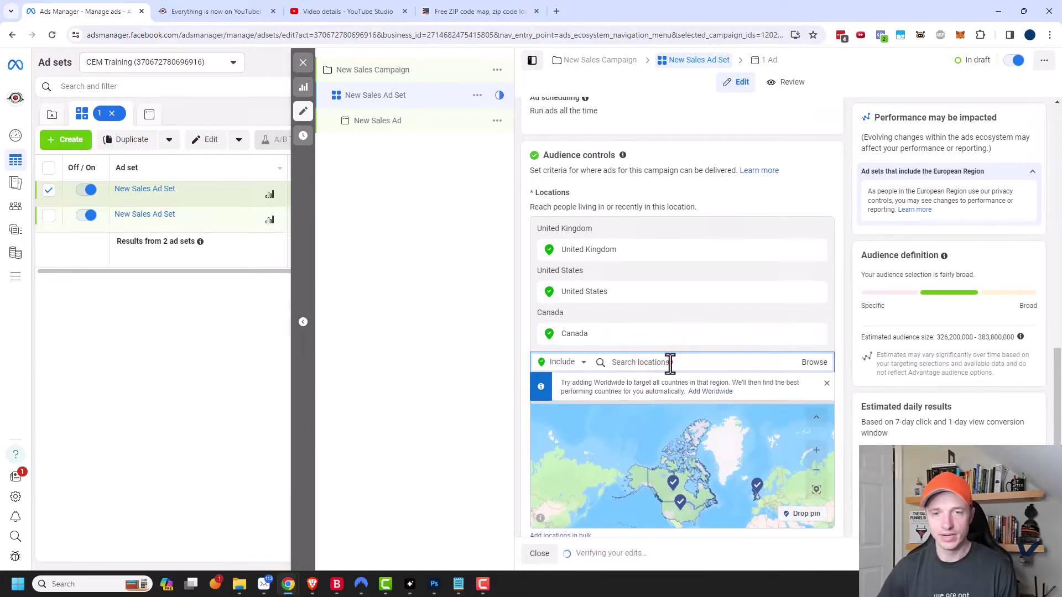
text(united)
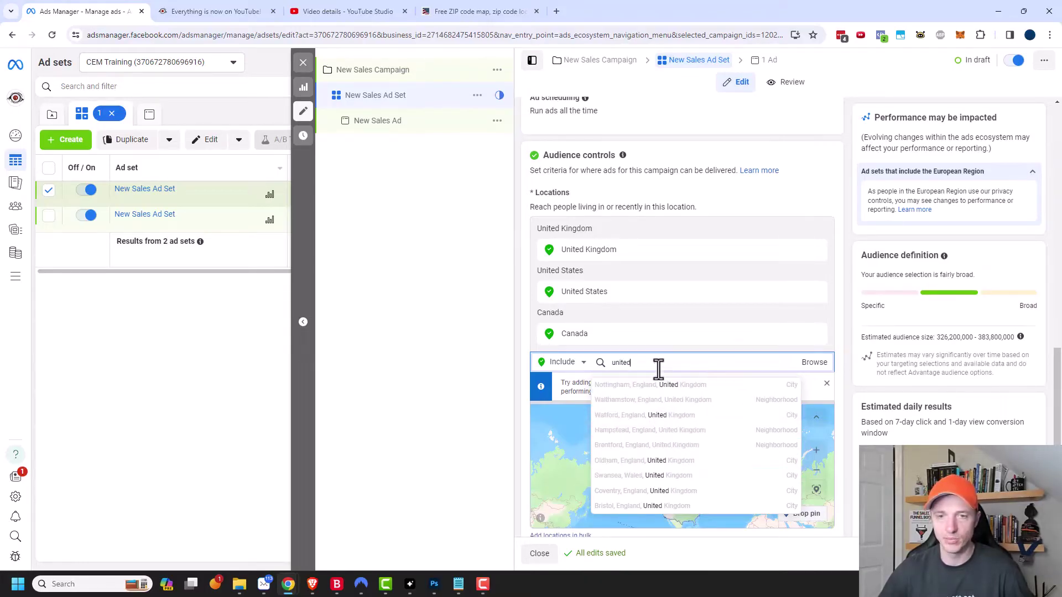
double_click(658, 363)
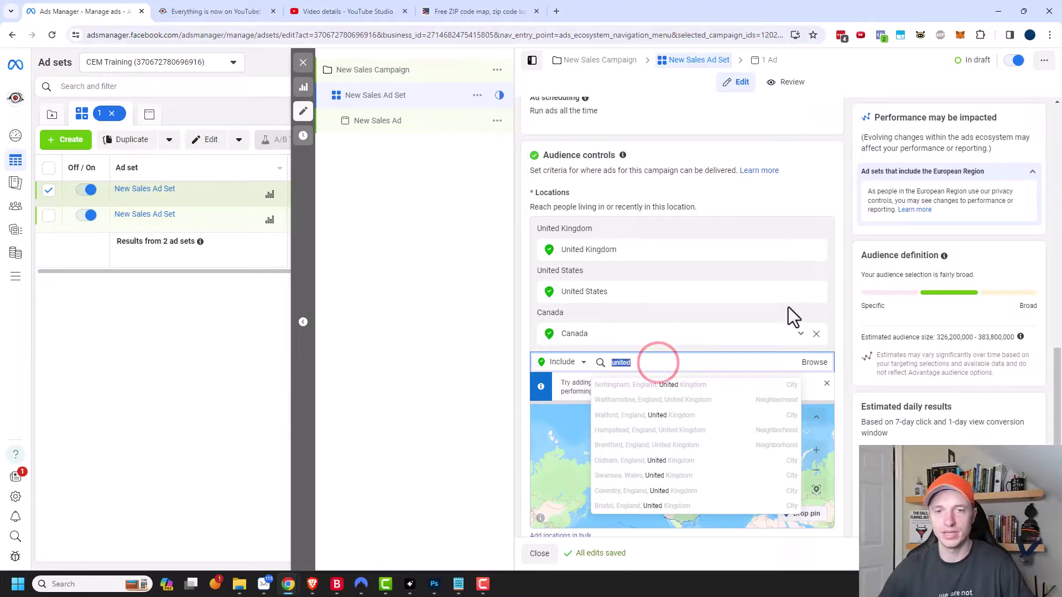
click(816, 333)
click(819, 291)
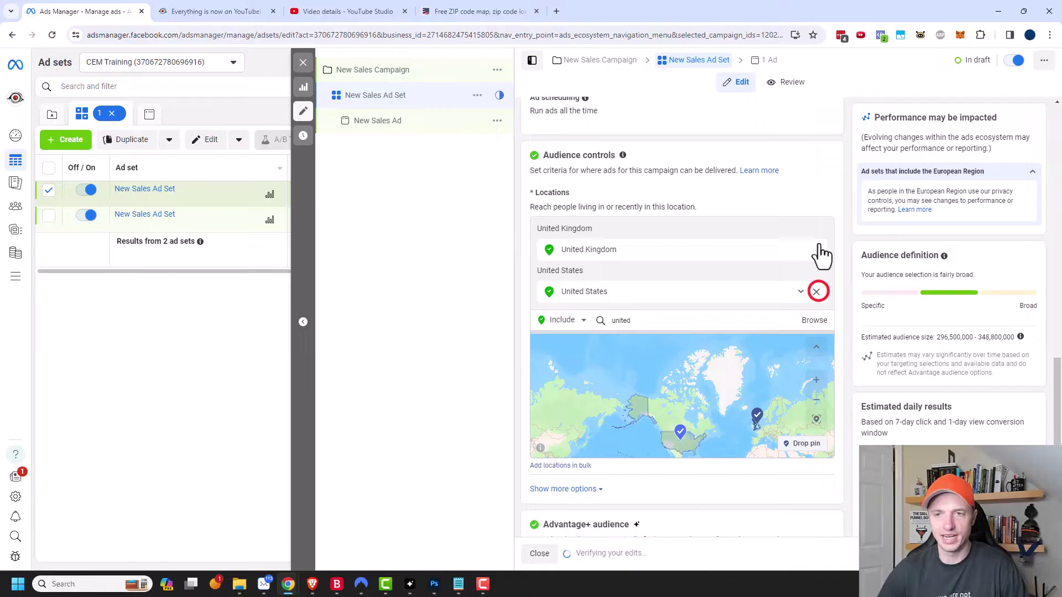
click(817, 247)
- Add Chicago, Illinois as a location and narrow its radius from 25 to 10 miles
double_click(704, 255)
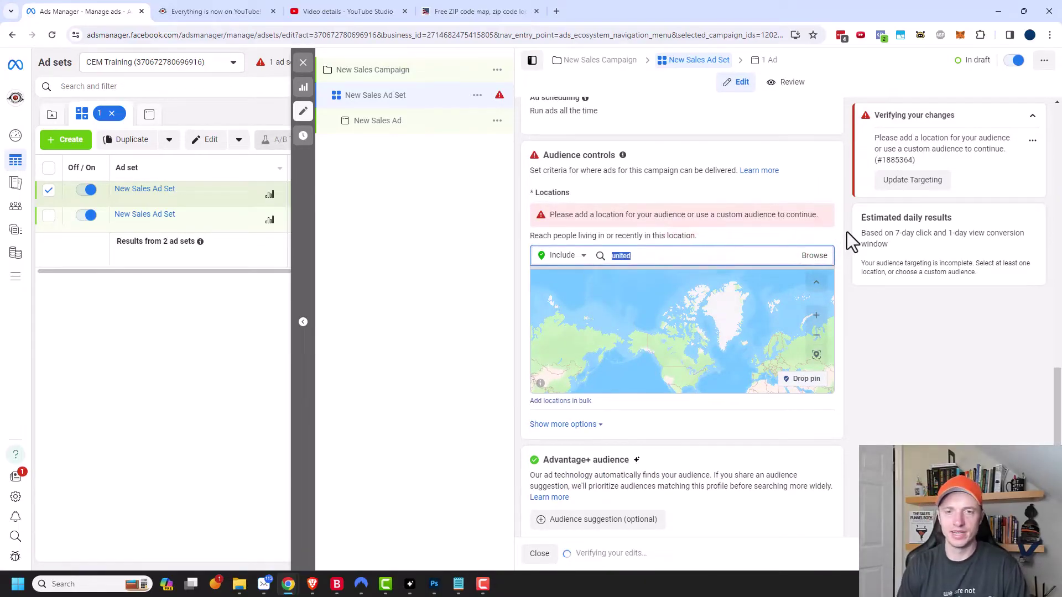
text(chicago, il)
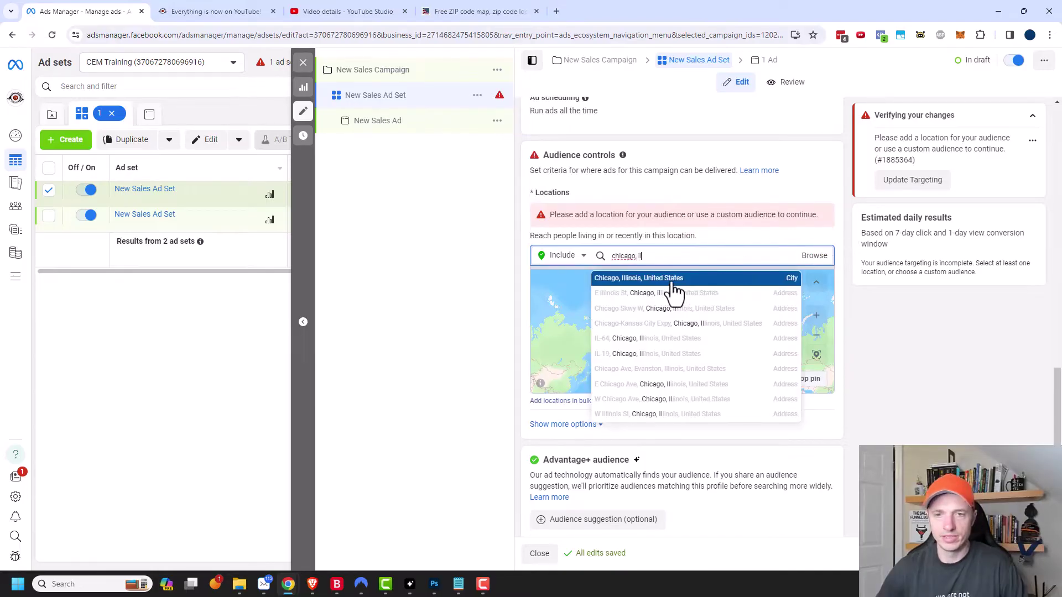
click(671, 278)
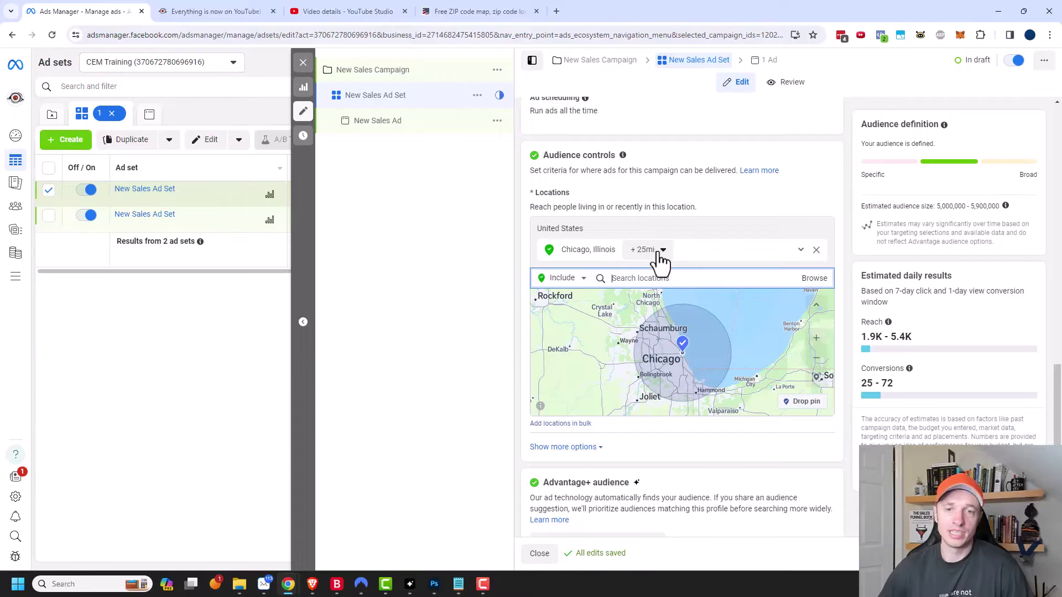
click(660, 252)
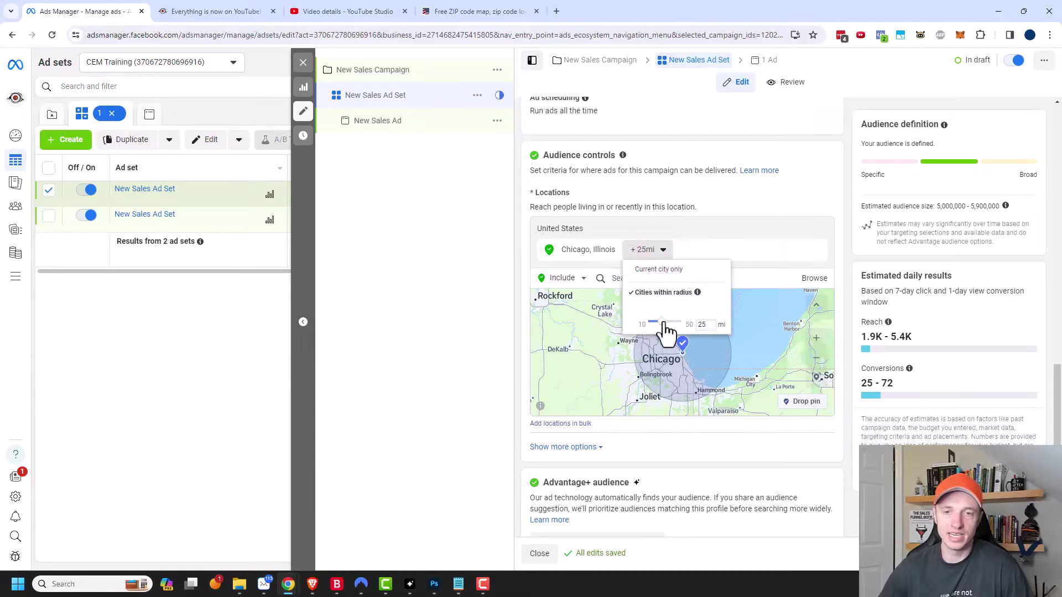
drag(661, 324, 649, 328)
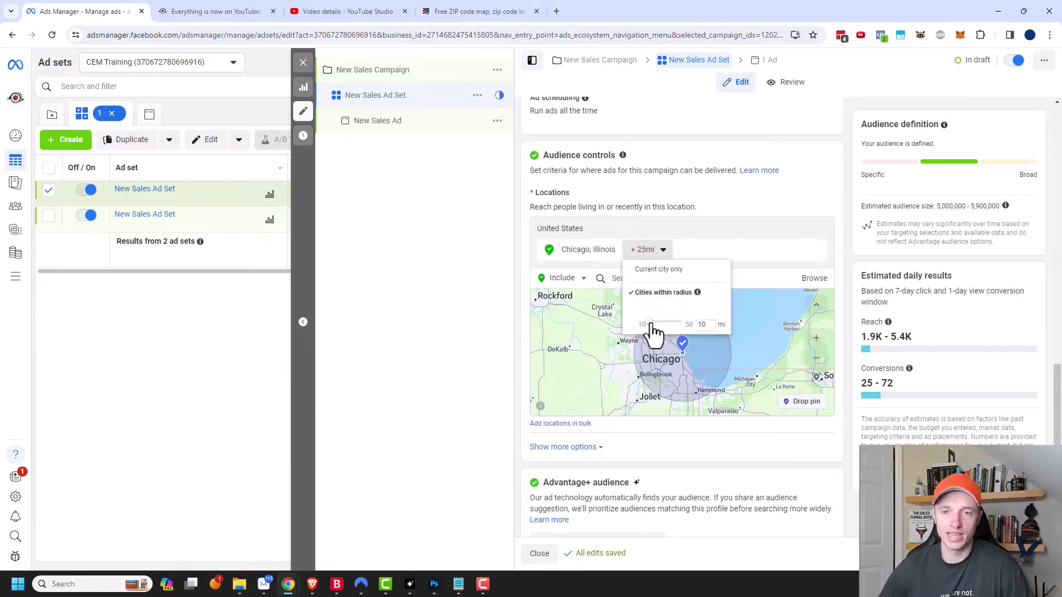
click(662, 344)
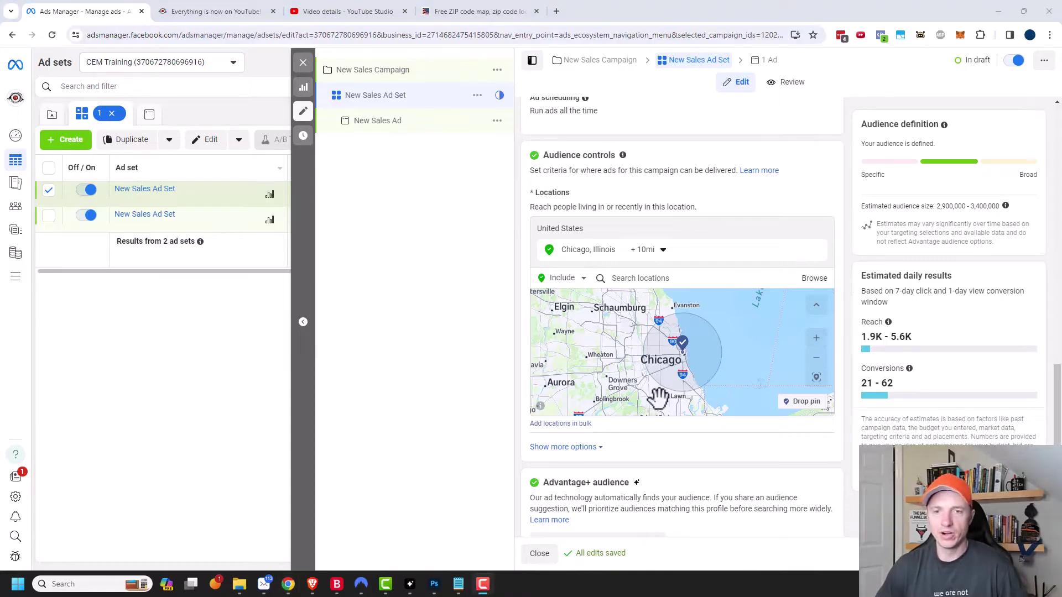
- Add Oak Lawn, Illinois as a second city with a 10-mile radius
click(657, 278)
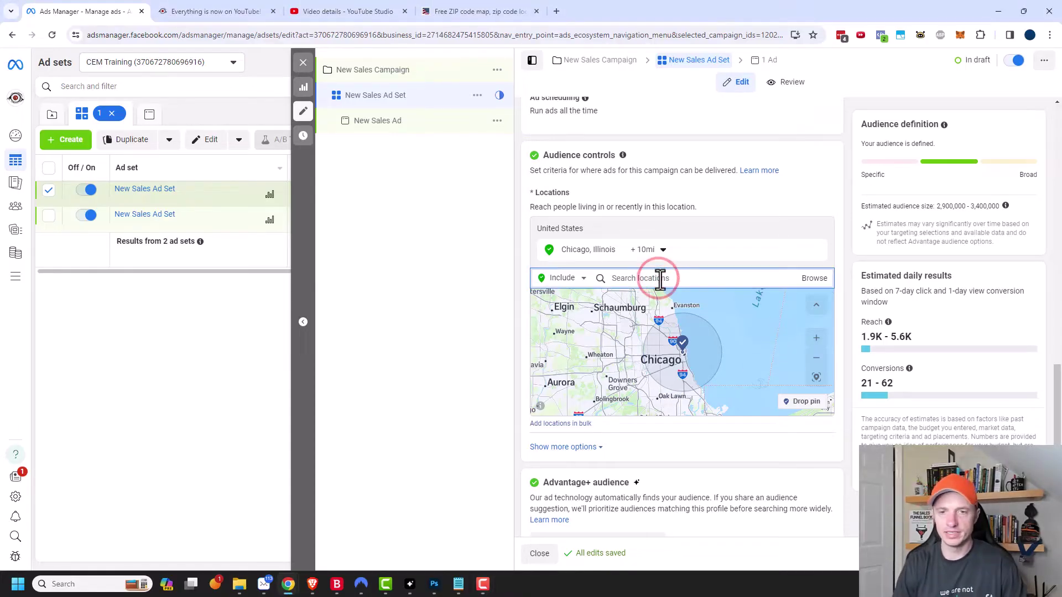
text(os)
text(lawn)
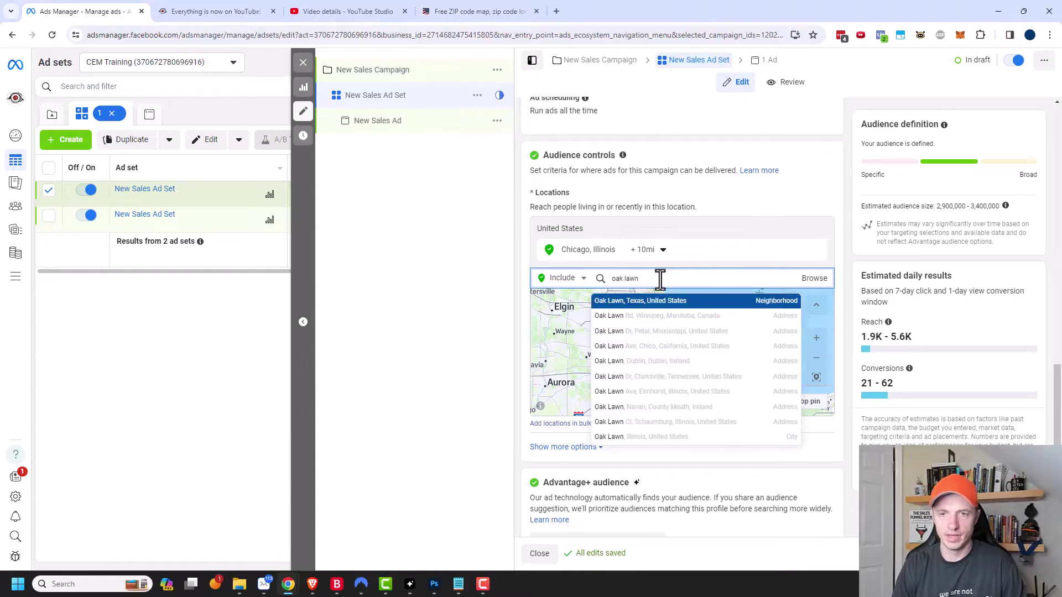
click(672, 438)
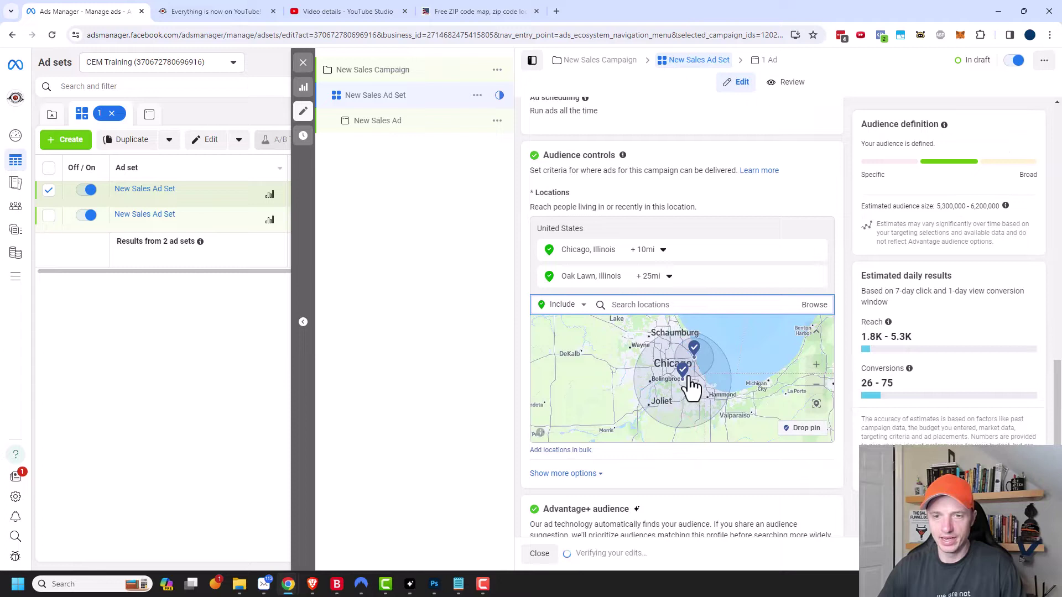
click(666, 277)
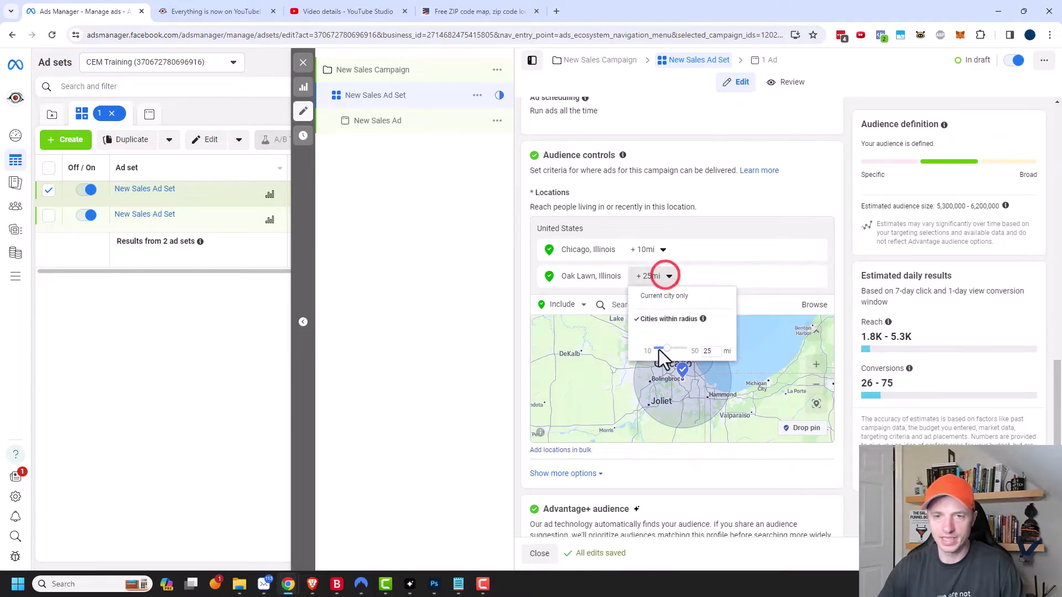
drag(666, 354, 670, 359)
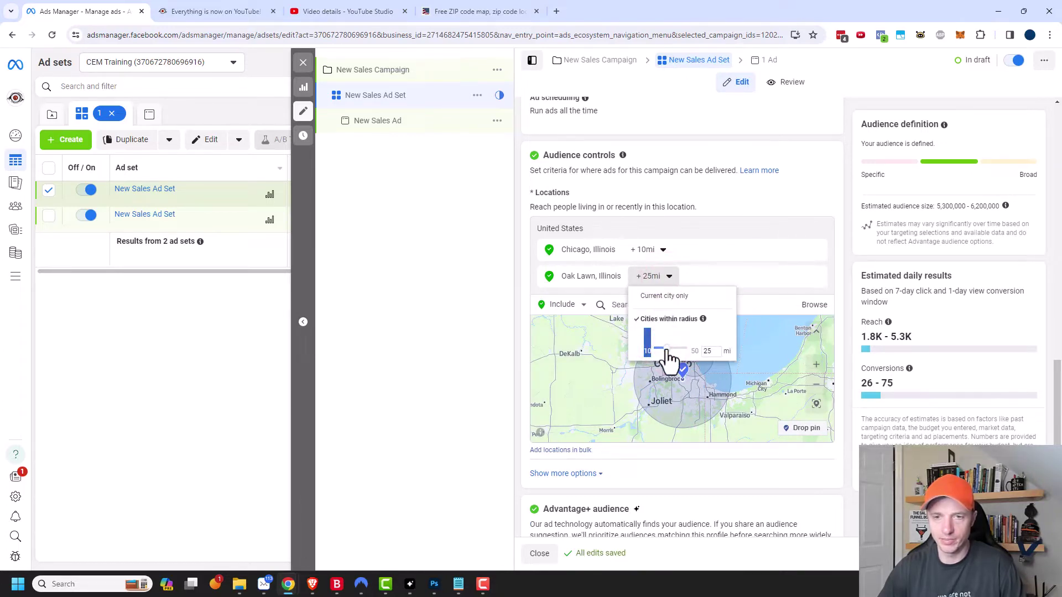
click(457, 332)
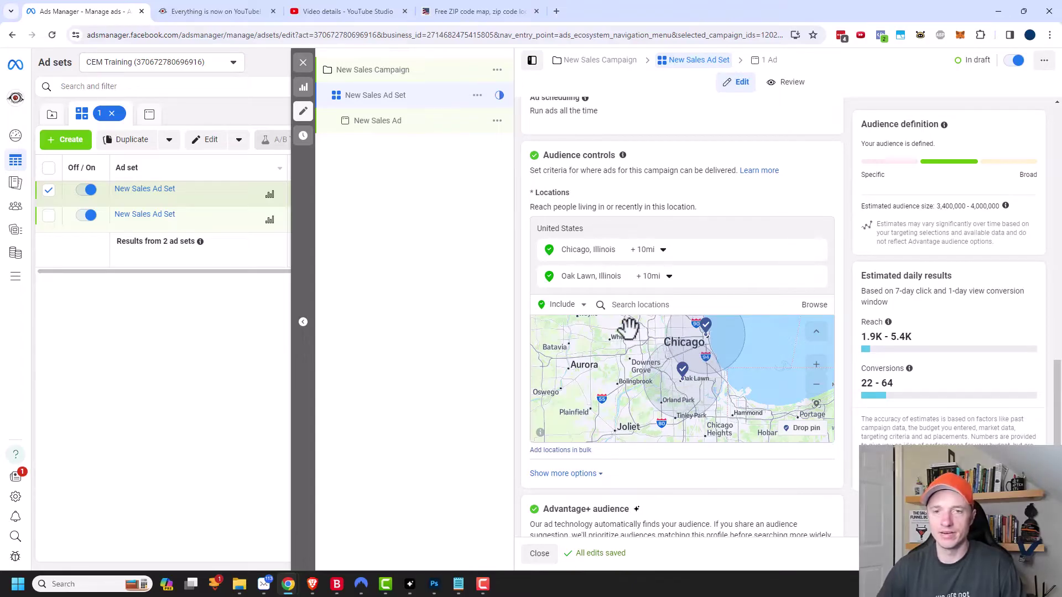
mouse_move(782, 283)
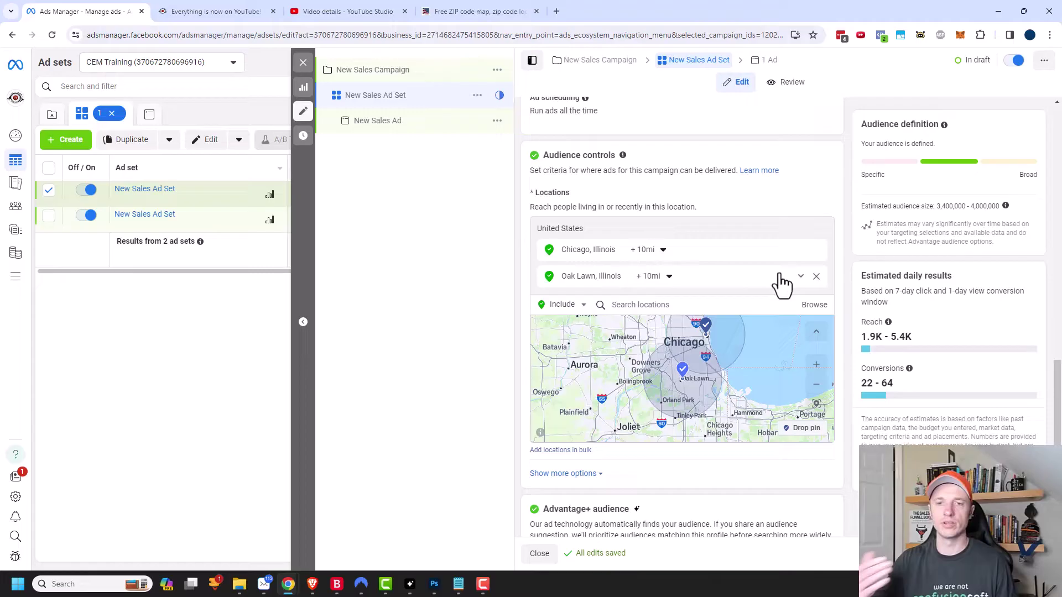
- Remove Oak Lawn and Chicago, then add ZIP code 90210 as the only location
click(816, 276)
click(816, 249)
click(709, 255)
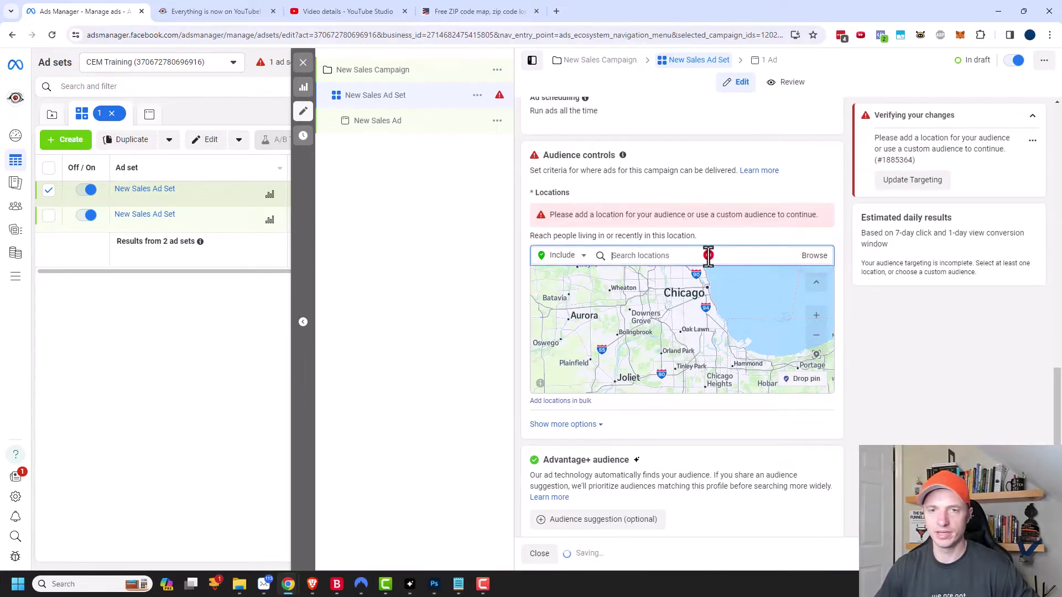
text(90210)
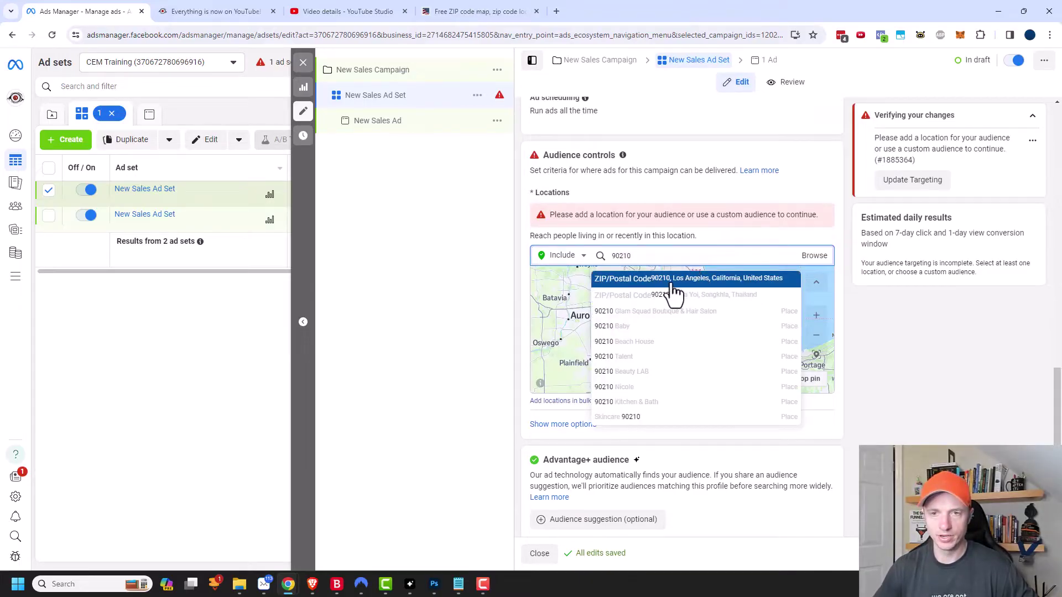
click(706, 279)
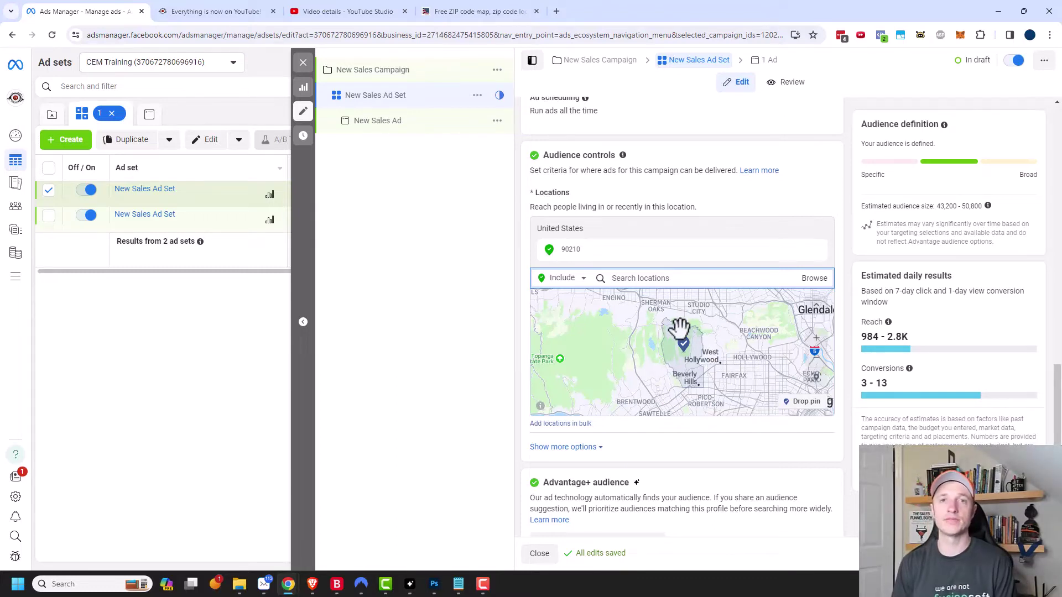
- Pan the map from 90210 north toward Sunland, Tujunga and Santa Clarita
drag(730, 304, 666, 304)
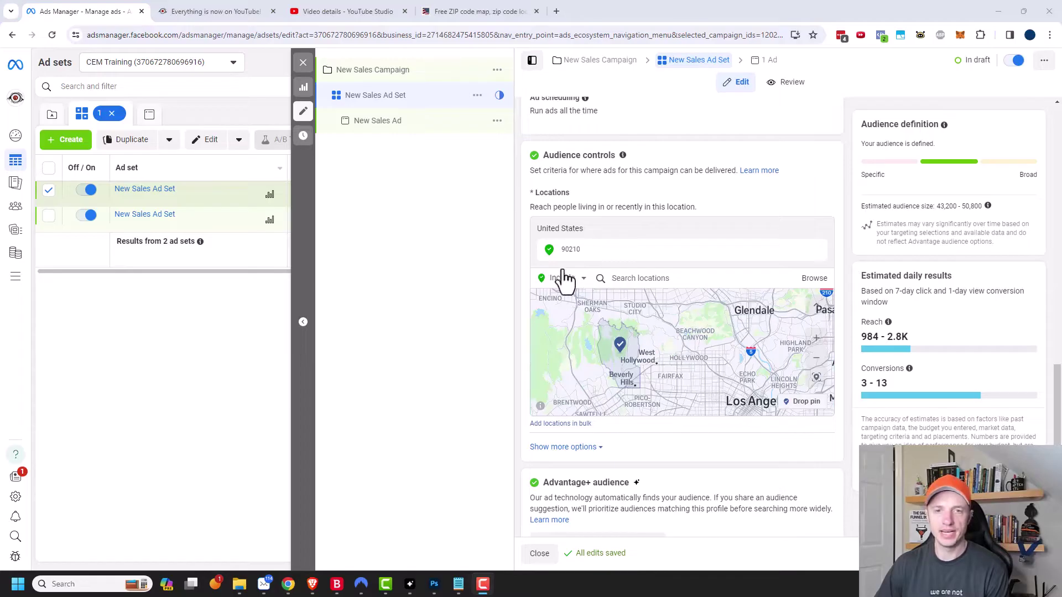
mouse_move(570, 269)
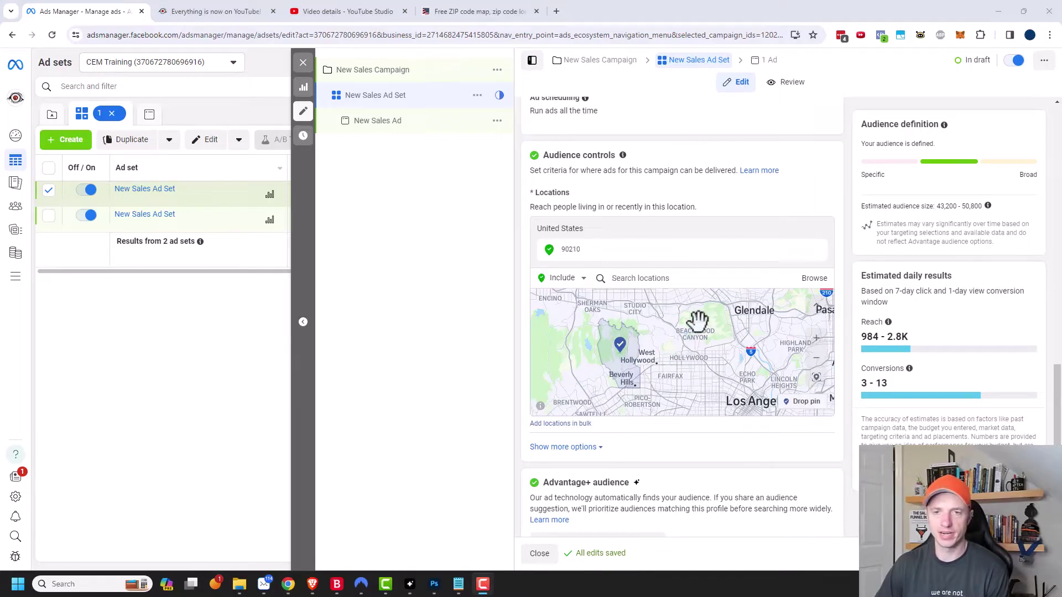
drag(698, 320, 678, 380)
drag(702, 329, 671, 400)
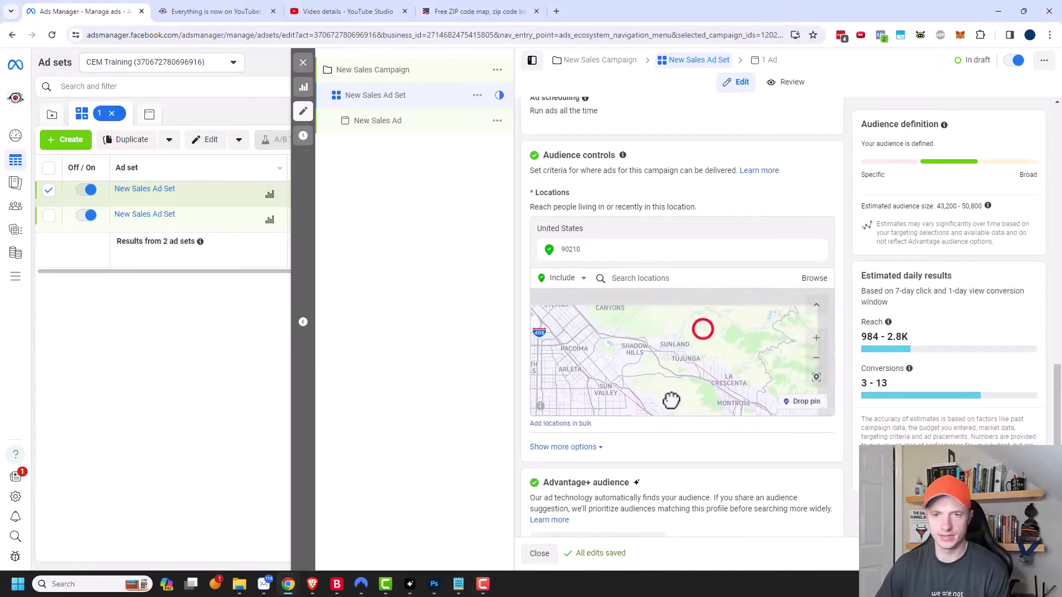
scroll(694, 355, down, 3)
mouse_move(694, 354)
mouse_down()
mouse_move(737, 365)
mouse_move(692, 360)
mouse_up()
scroll(754, 360, down, 2)
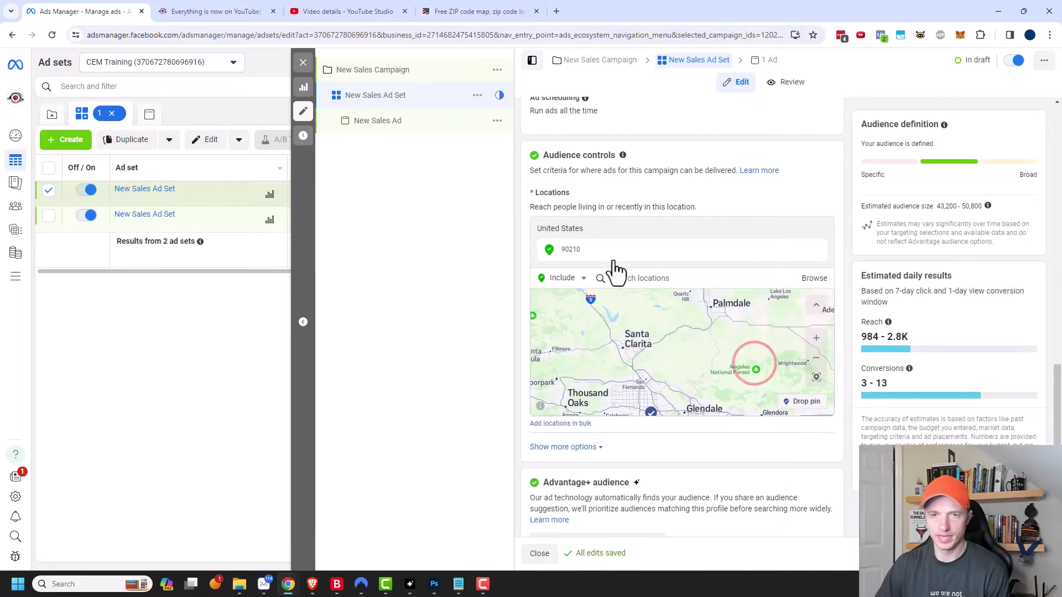
- Add Palmdale, California with its default 25-mile radius and bring it into view
click(655, 278)
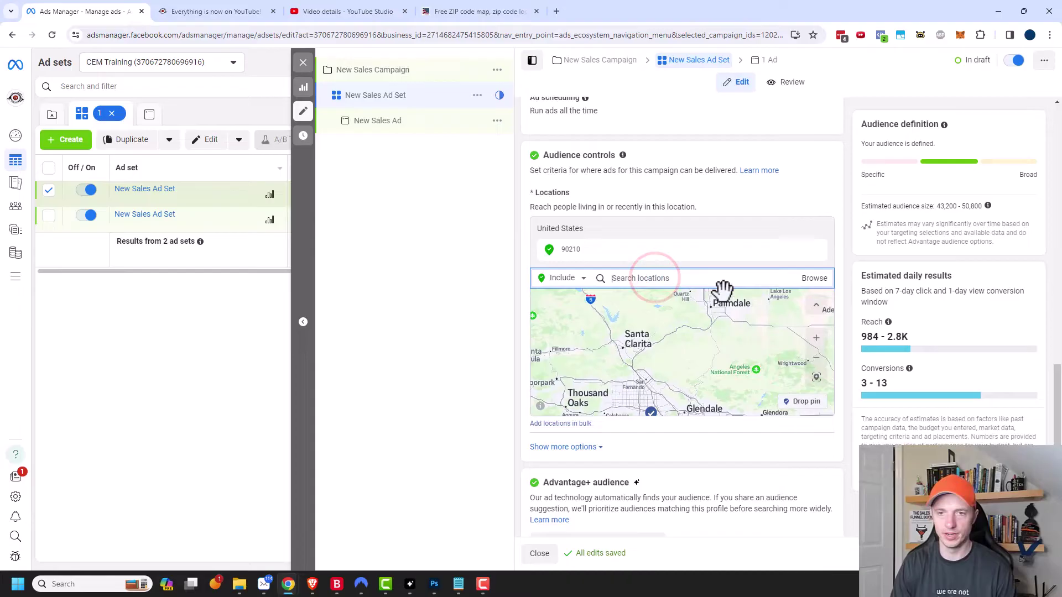
text(palmda)
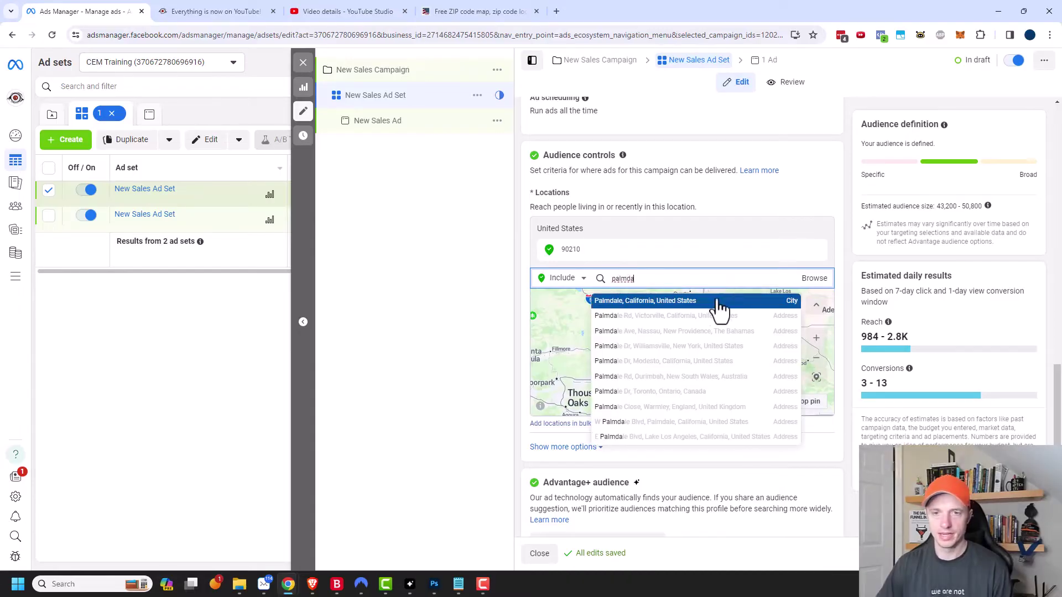
click(674, 301)
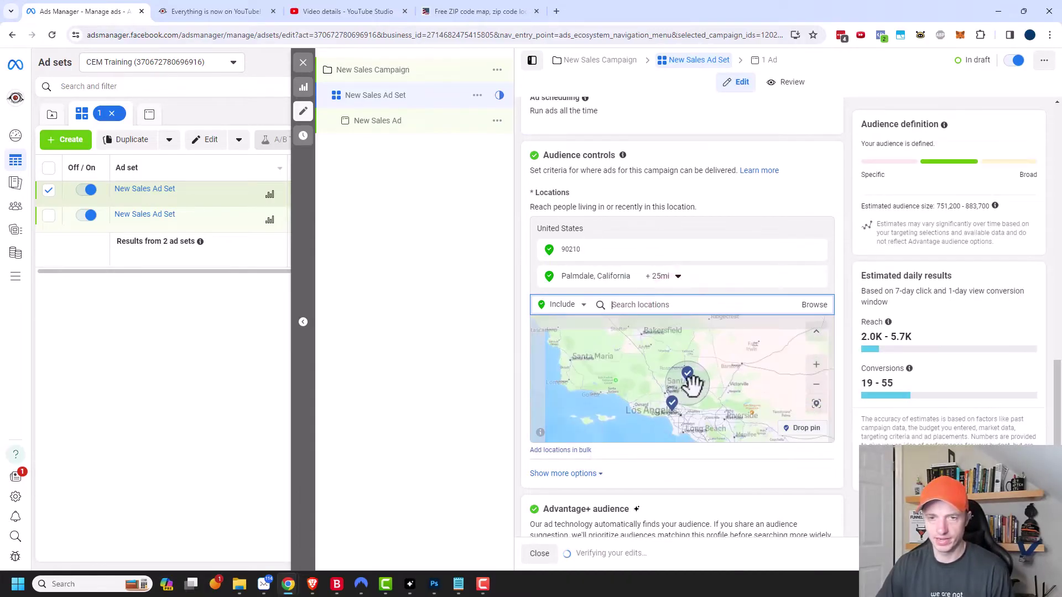
scroll(693, 383, up, 3)
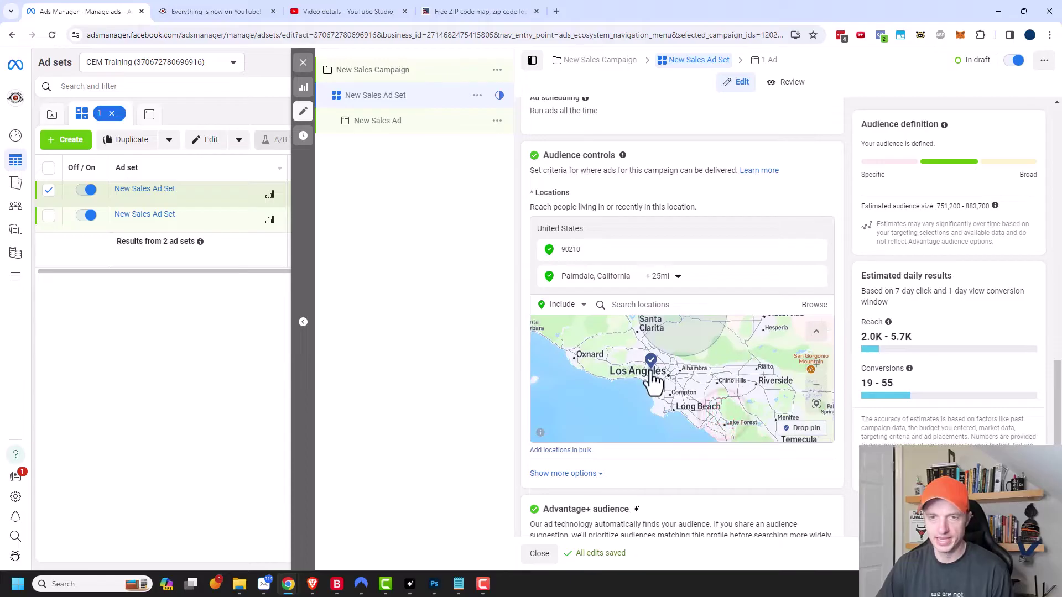
drag(766, 316, 763, 356)
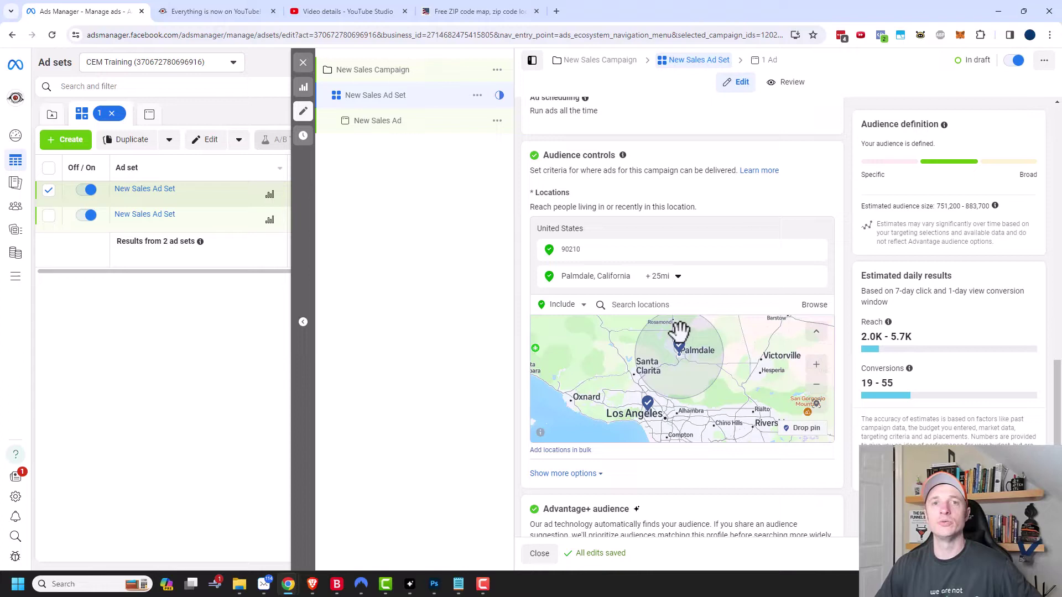
- Widen Palmdale's radius from 25 to 50 miles
click(580, 305)
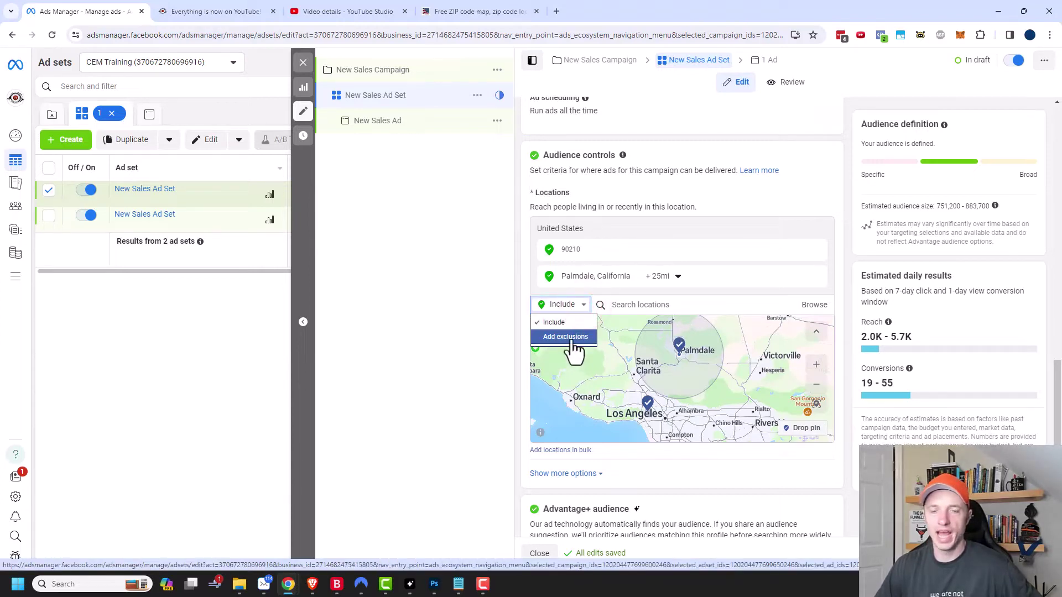
click(462, 317)
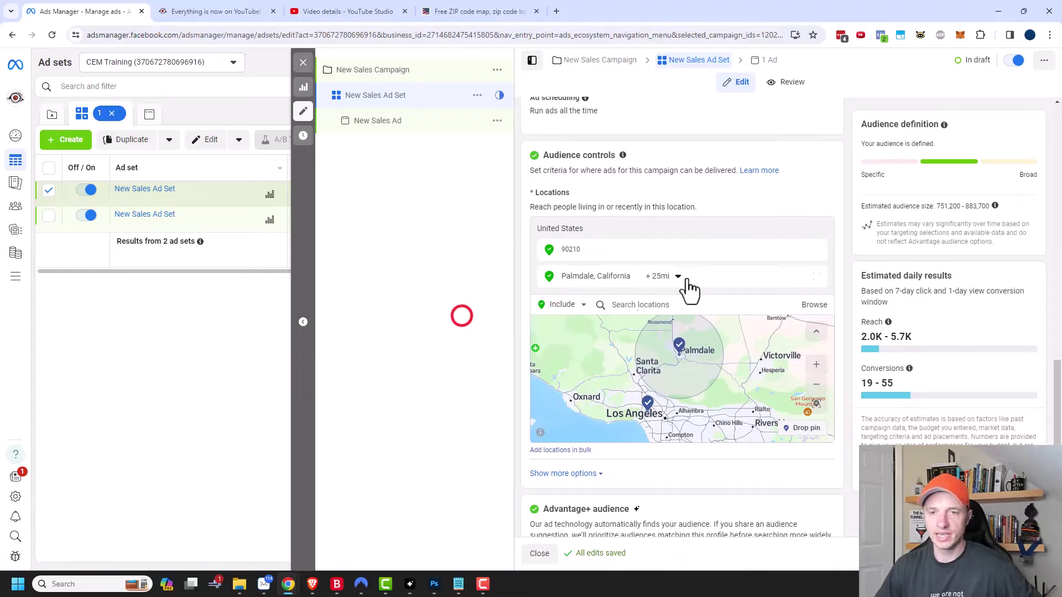
click(678, 277)
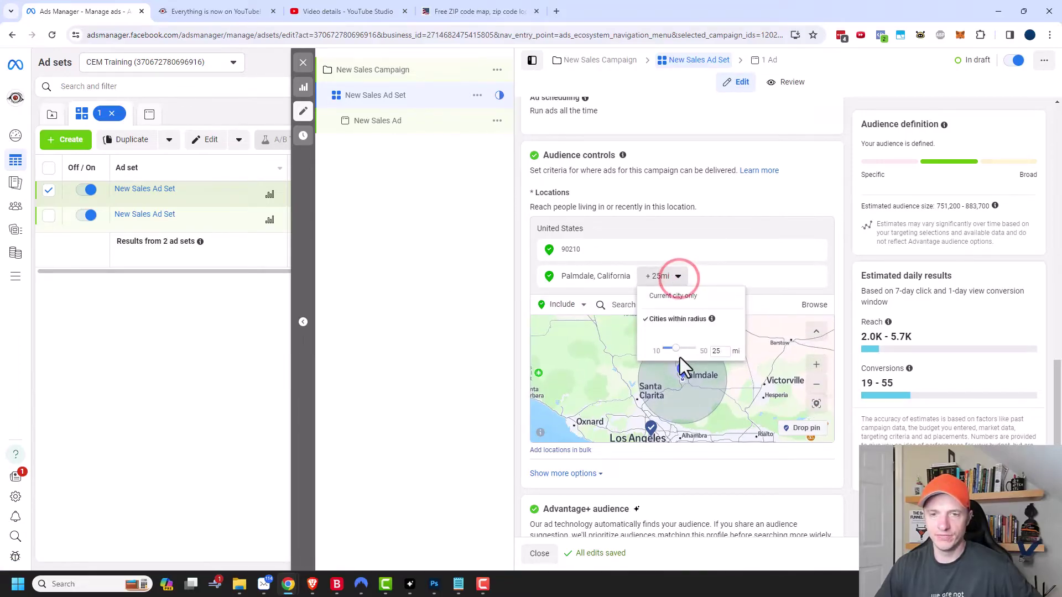
drag(675, 347, 705, 347)
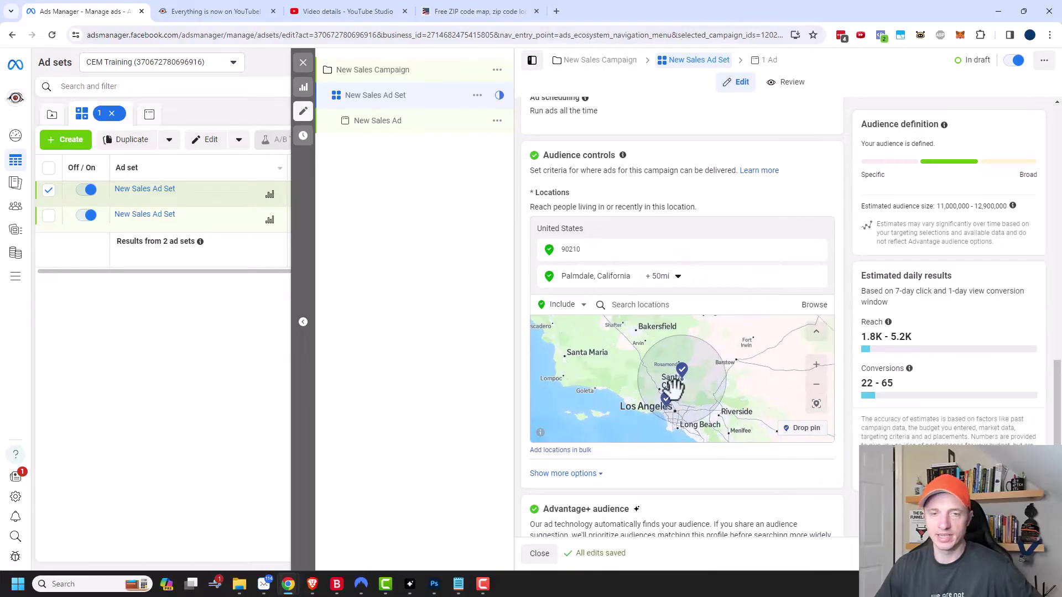
- Change ZIP code 90210 into an excluded location
scroll(711, 376, up, 2)
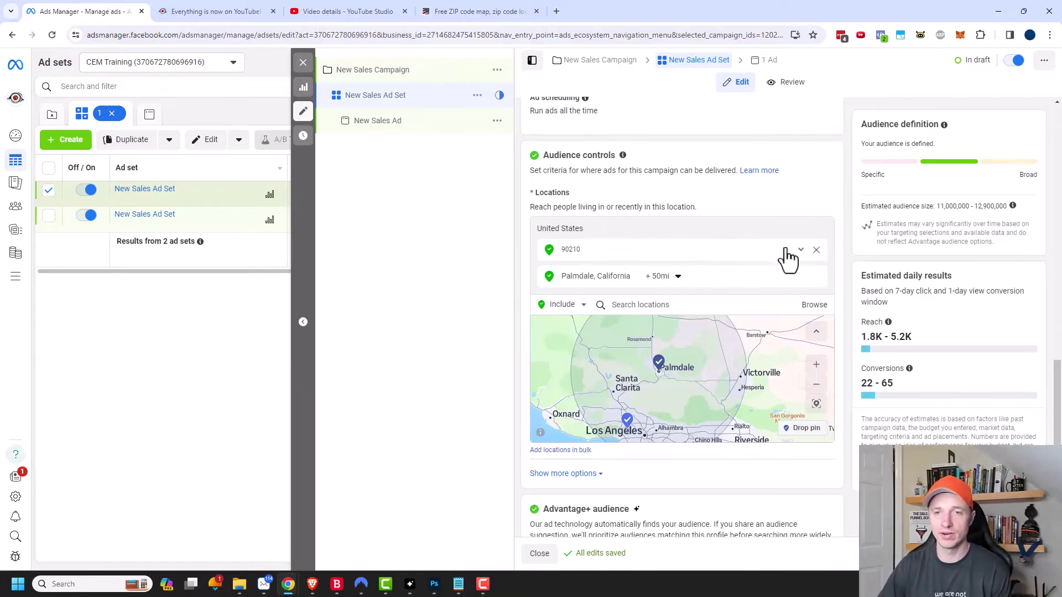
click(800, 250)
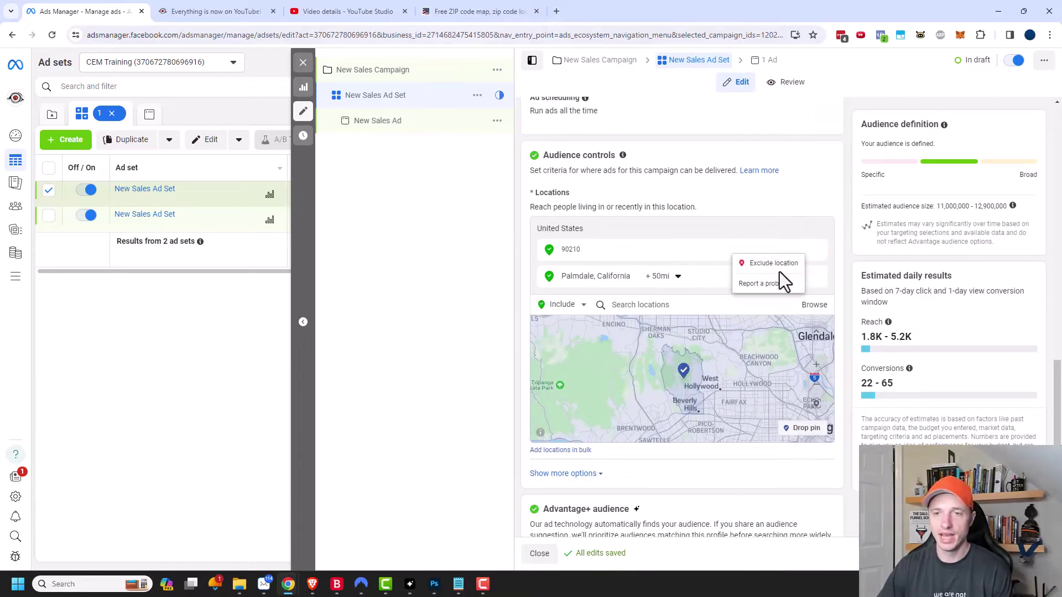
click(777, 264)
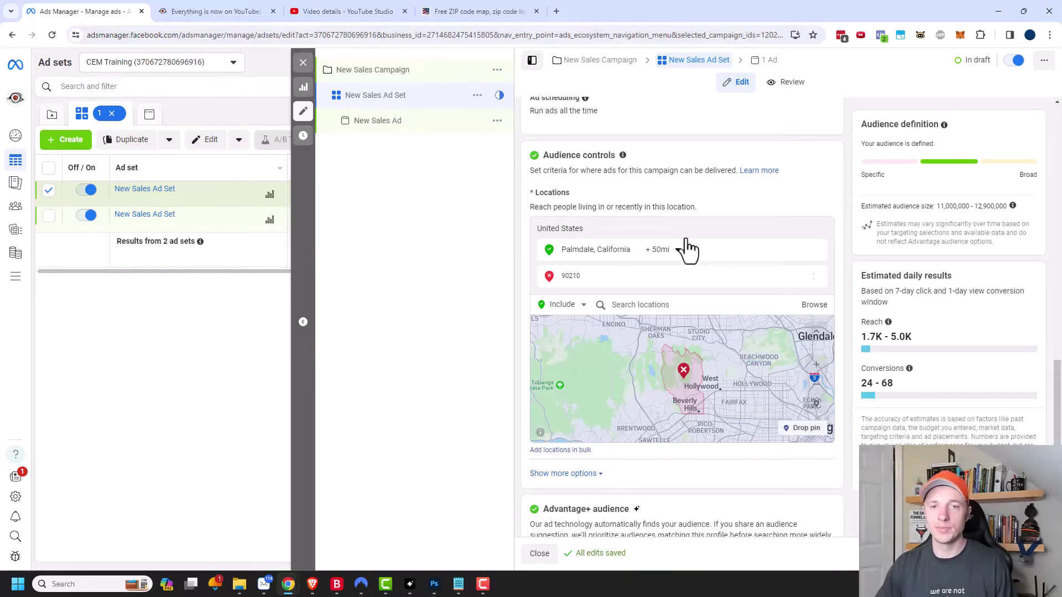
- Replace Palmdale with United States as the targeted location
mouse_move(728, 254)
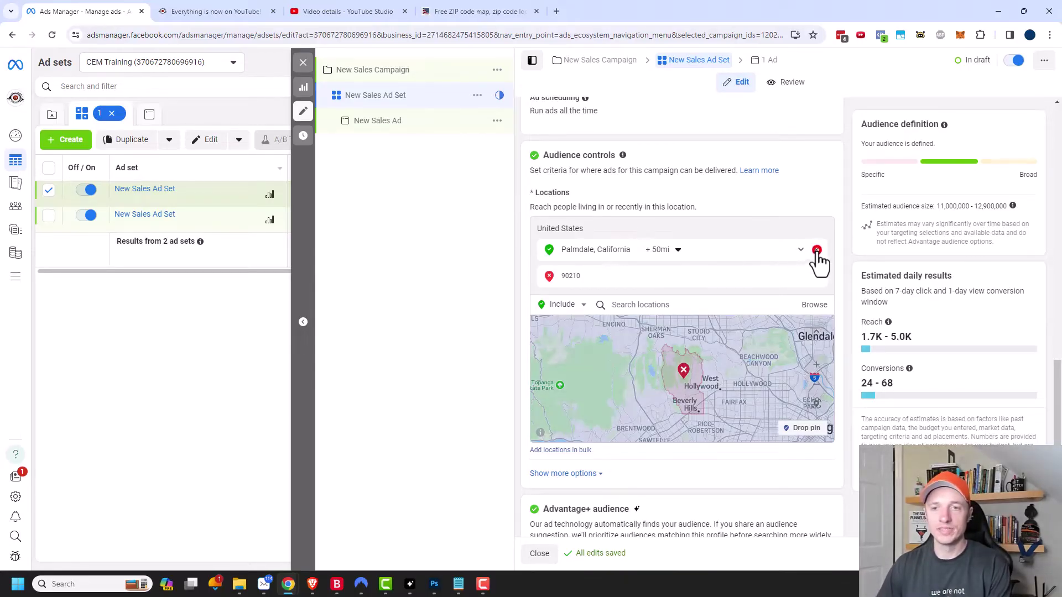
click(817, 250)
click(747, 254)
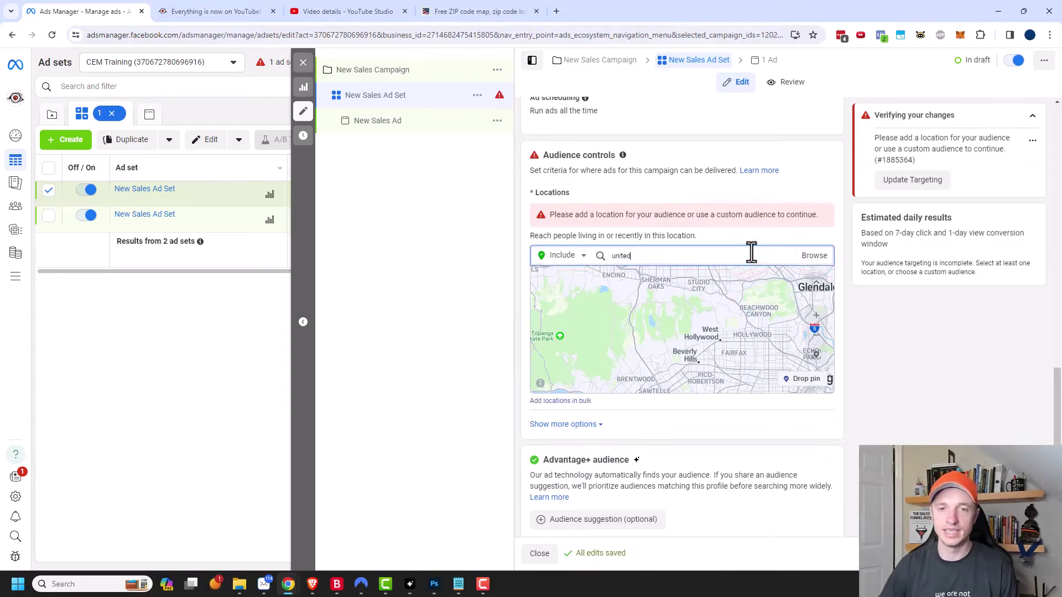
text(united)
key(Return)
- Exclude Alaska and Hawaii from the United States targeting
click(564, 279)
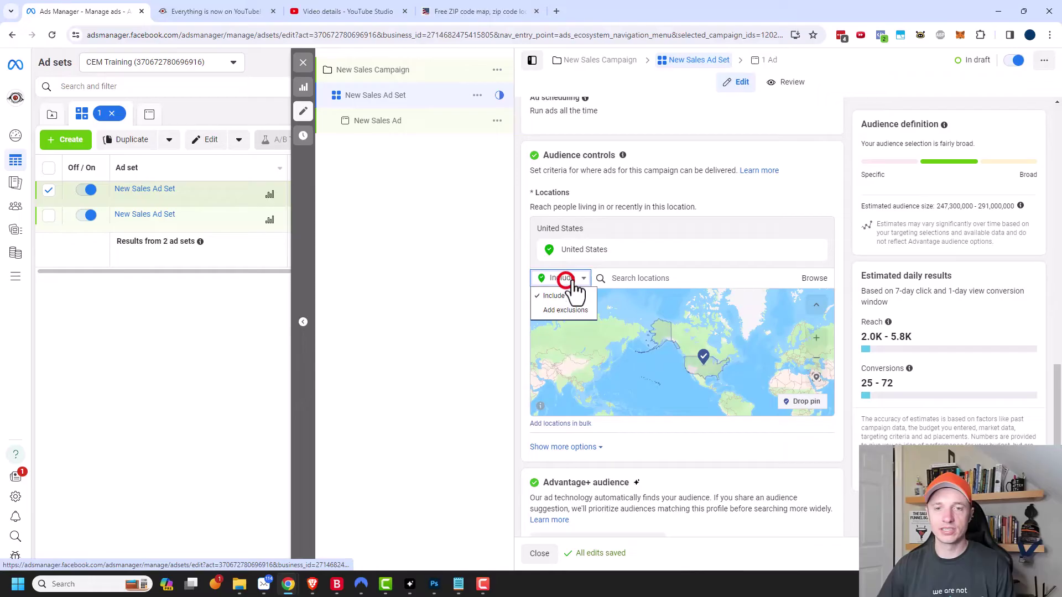
click(564, 308)
click(656, 278)
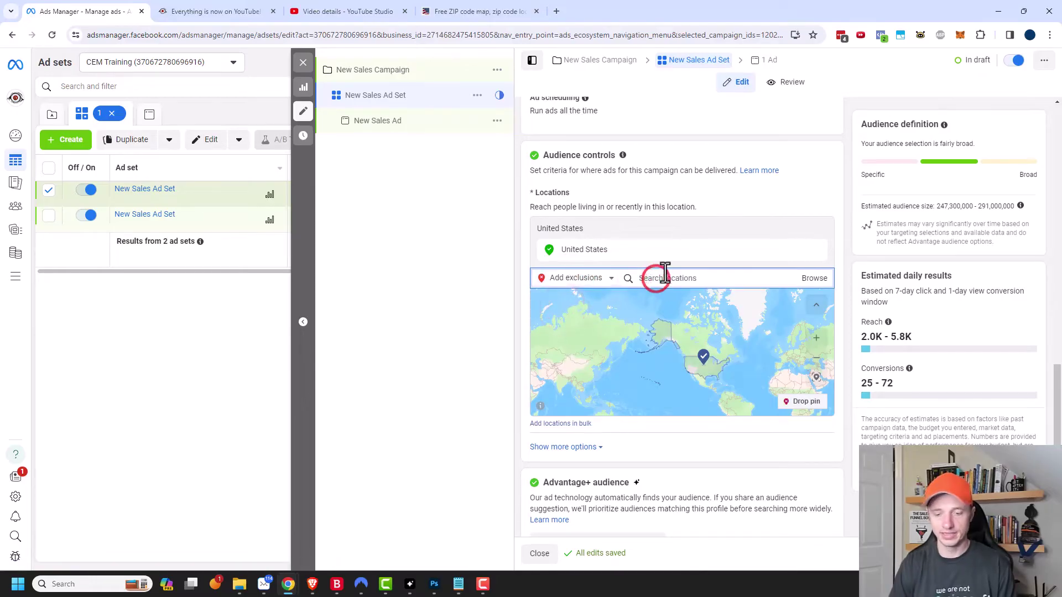
text(alask)
click(668, 301)
text(hawaii)
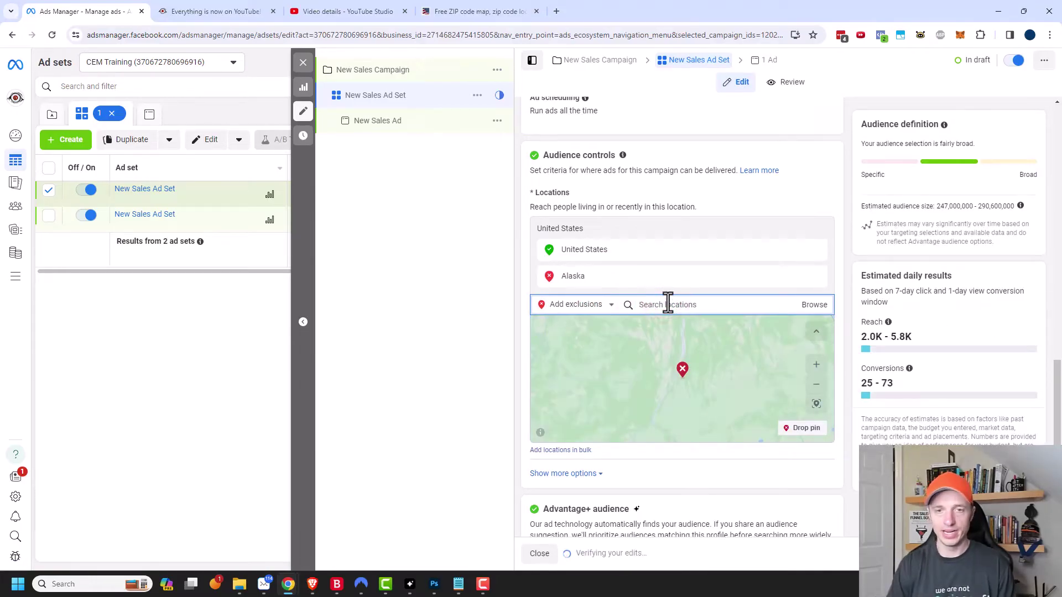
key(Return)
- Inspect the map around Hawaii and North America, then remove the Hawaii and Alaska exclusions
scroll(747, 373, down, 3)
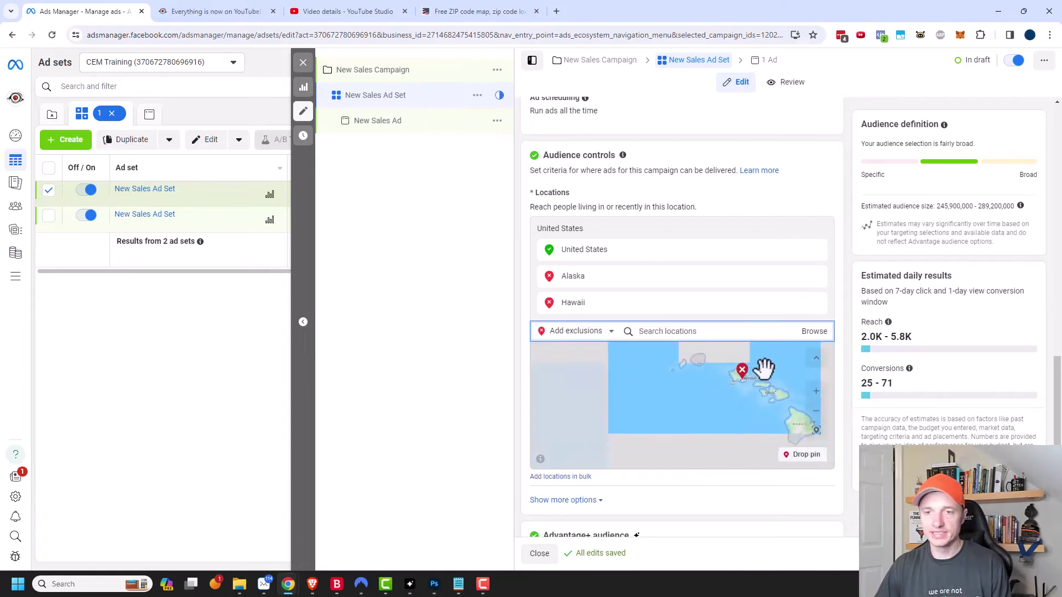
drag(772, 368, 700, 379)
scroll(723, 379, down, 2)
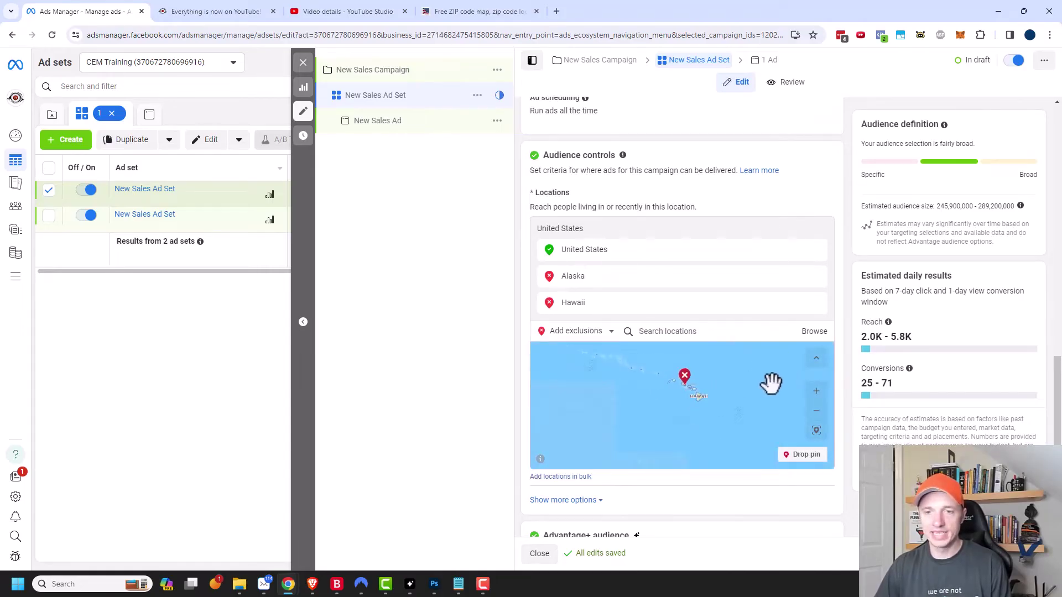
drag(768, 382, 621, 438)
scroll(713, 376, down, 2)
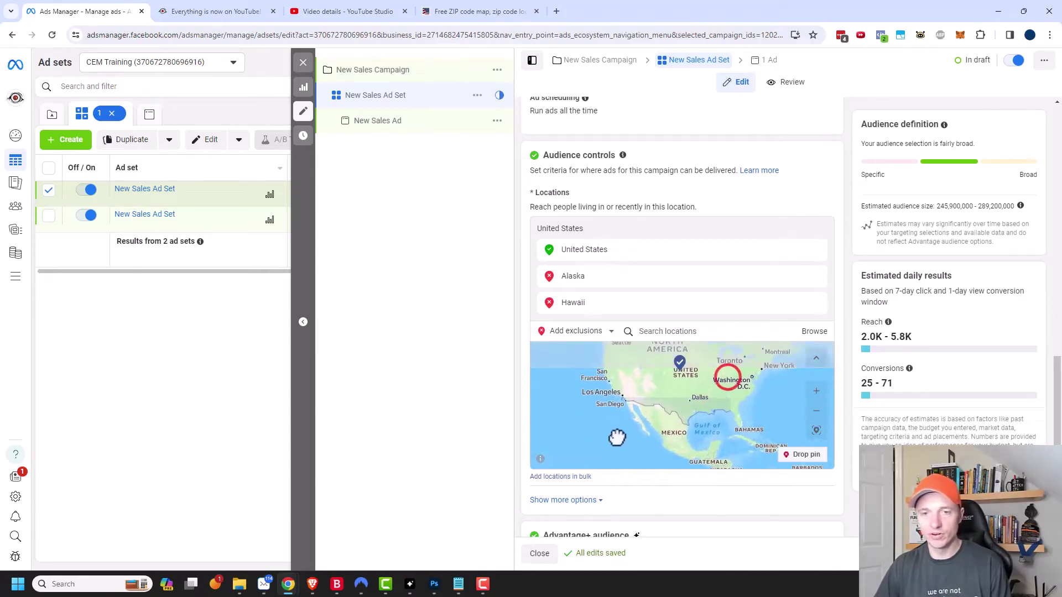
scroll(681, 387, down, 2)
drag(681, 387, 670, 396)
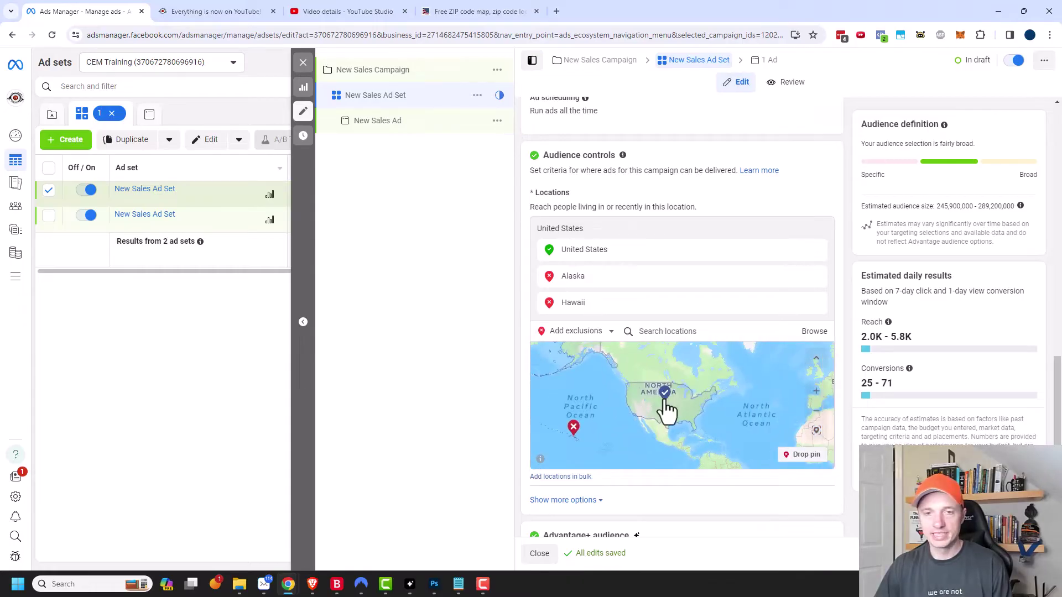
click(818, 303)
click(817, 277)
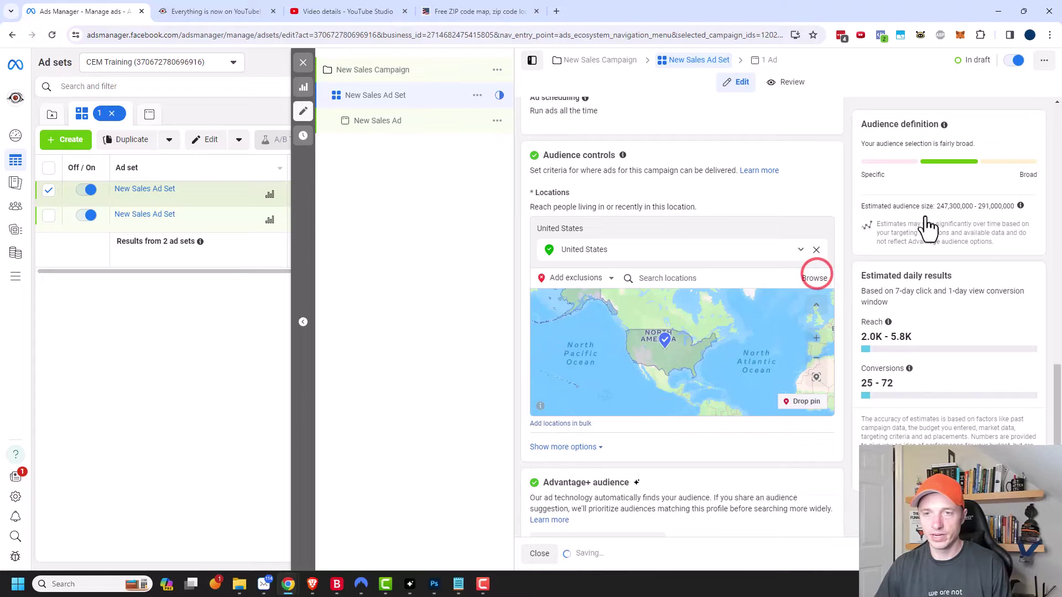
- Remove United States, drop a pin near Memphis with a 1-mile radius, then remove it
click(817, 249)
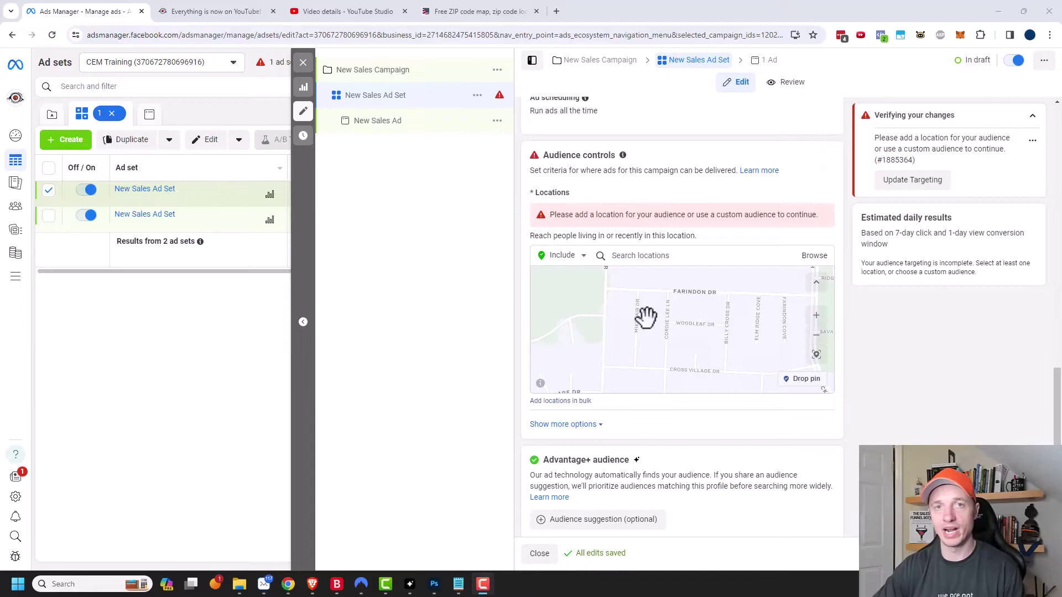
click(796, 379)
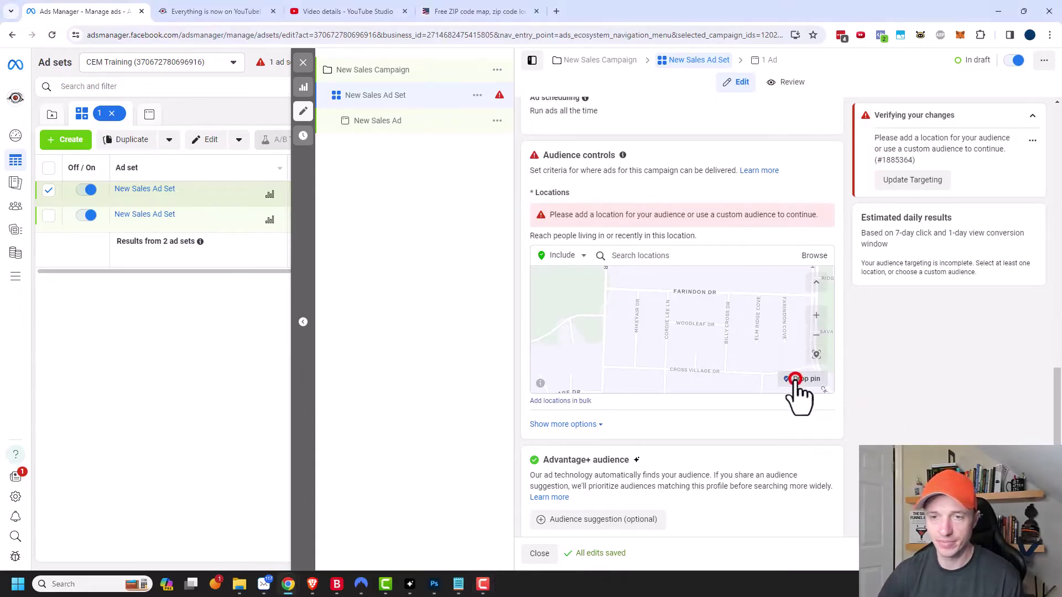
click(636, 322)
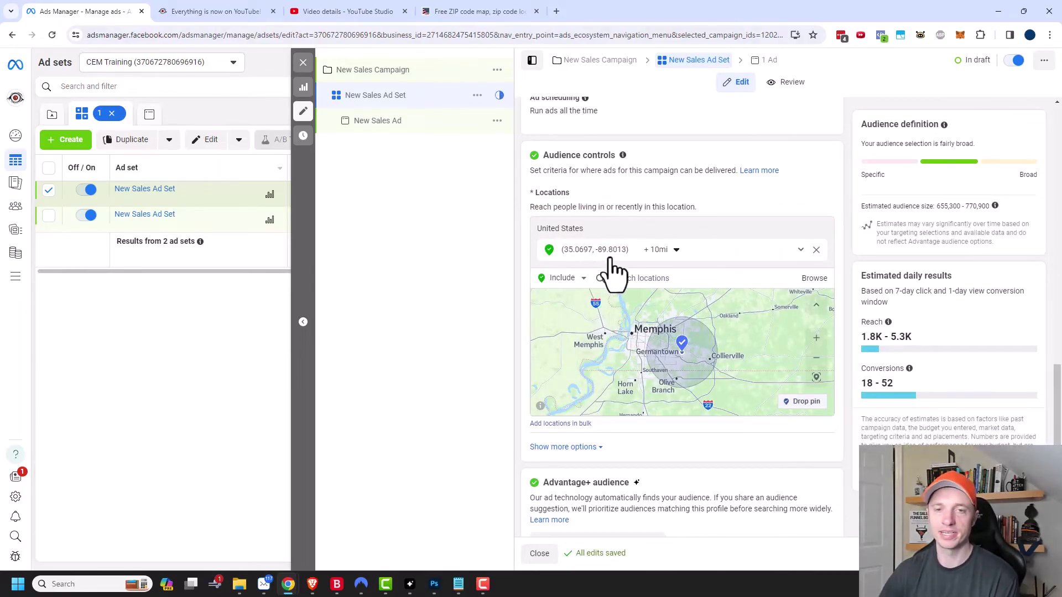
click(675, 250)
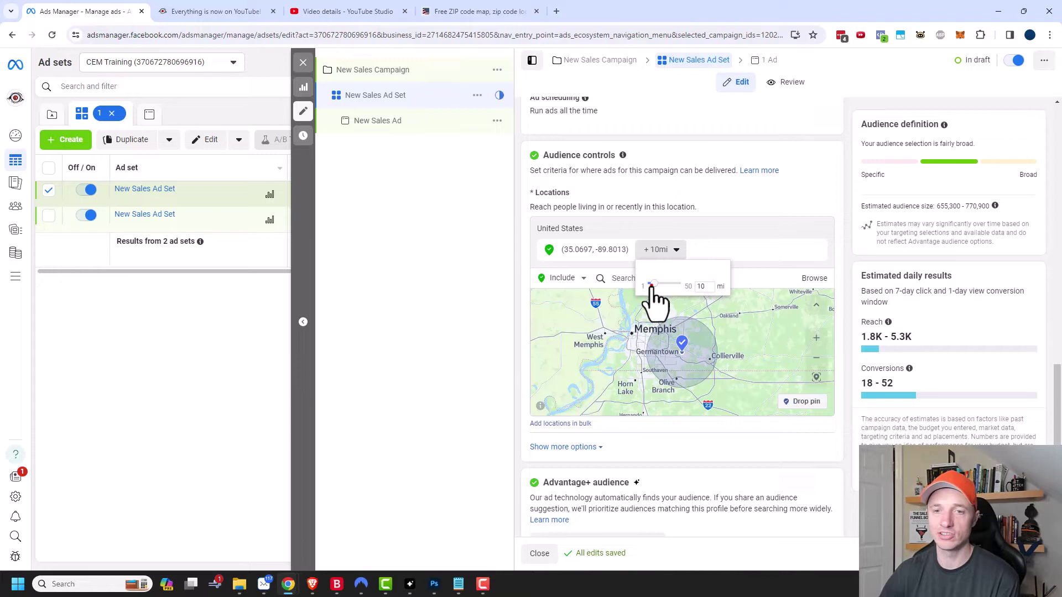
drag(652, 285, 646, 284)
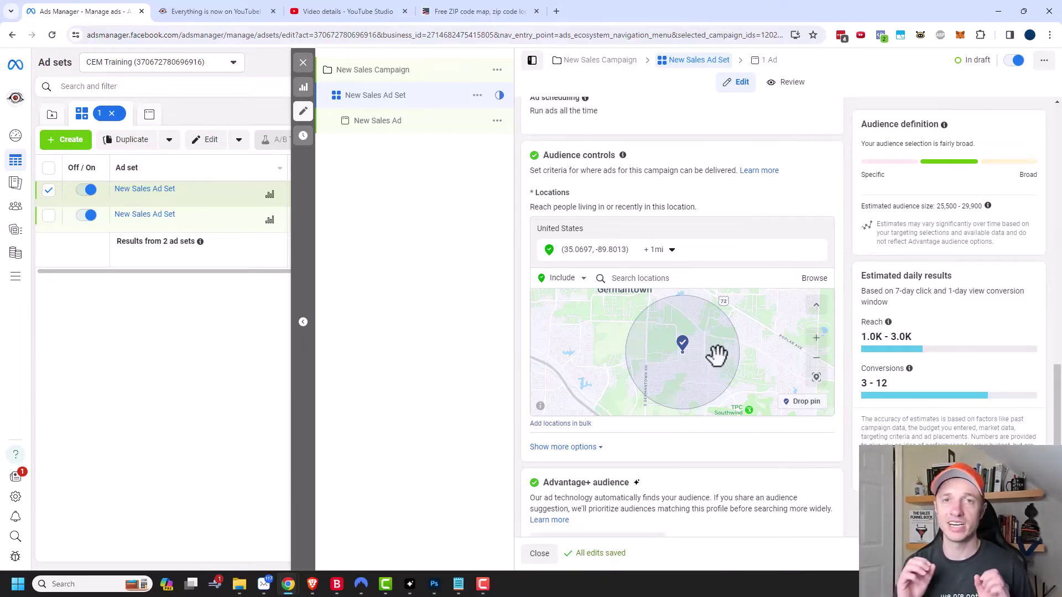
click(815, 249)
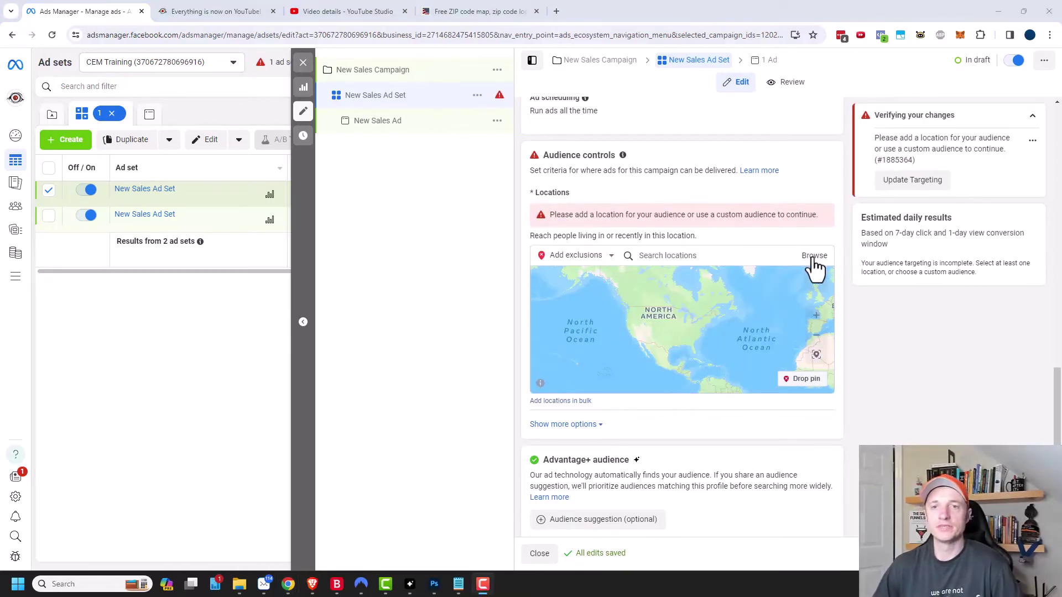
click(696, 256)
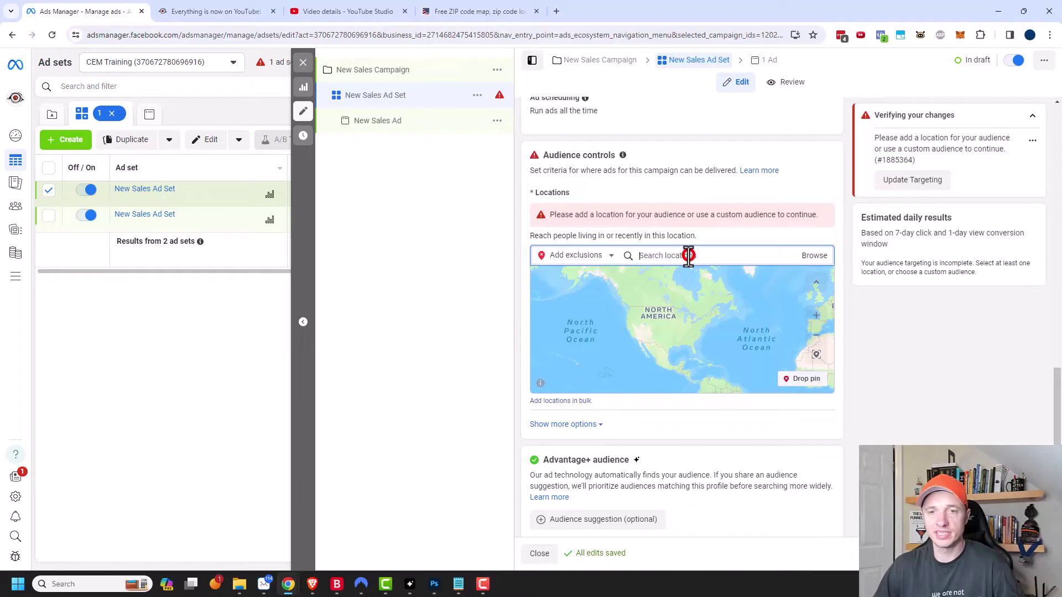
click(567, 253)
click(572, 274)
click(718, 255)
text(worldwide)
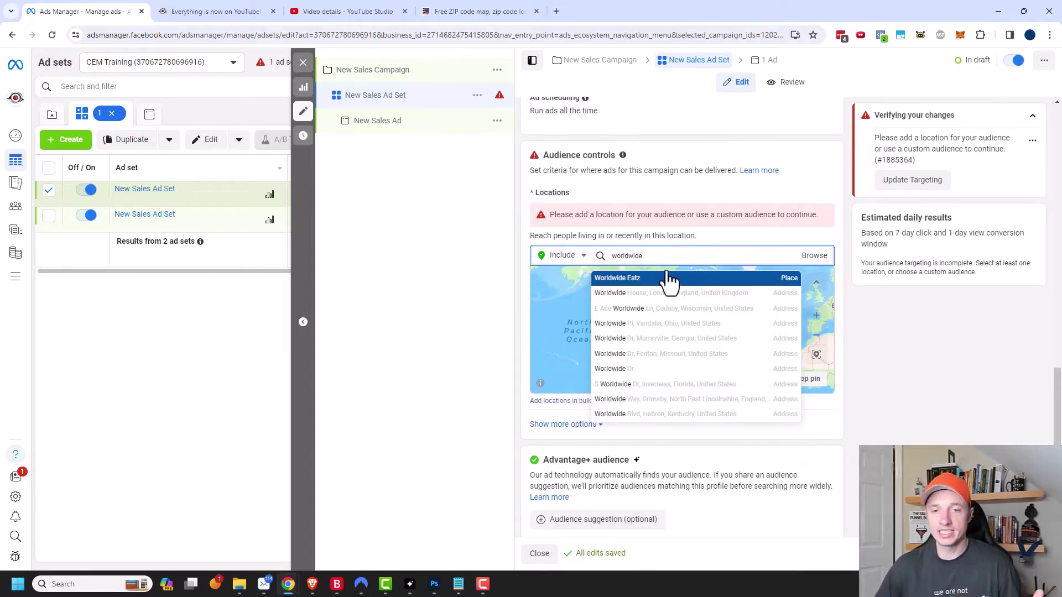
double_click(687, 265)
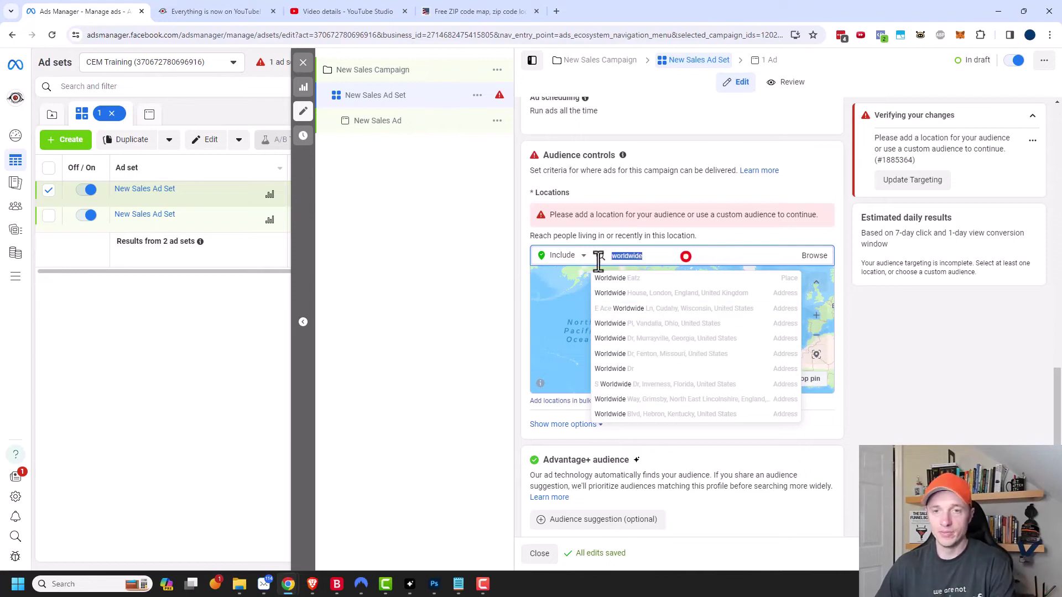
key(BackSpace)
click(826, 257)
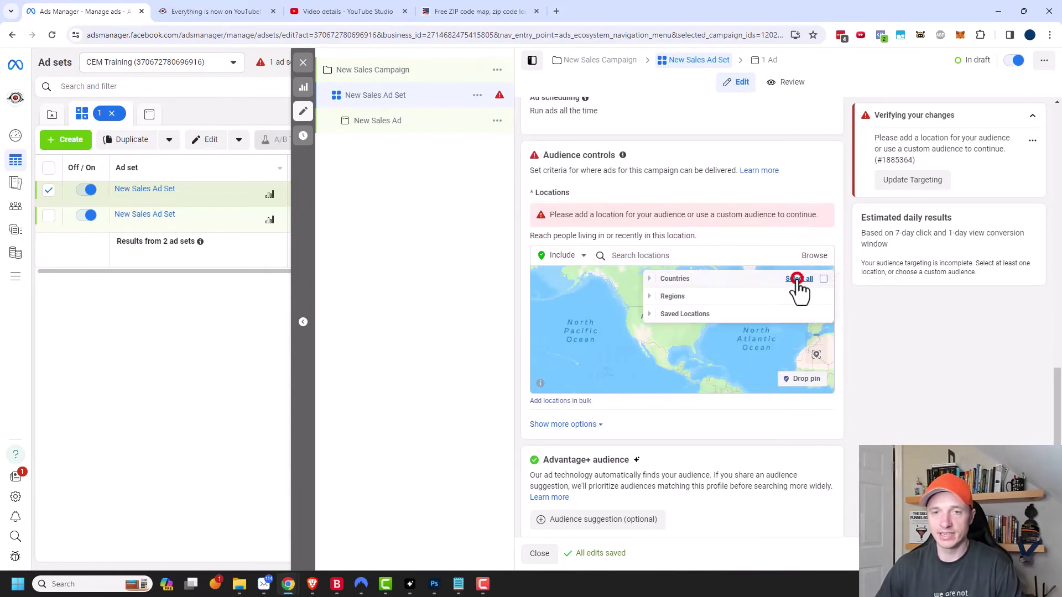
click(797, 279)
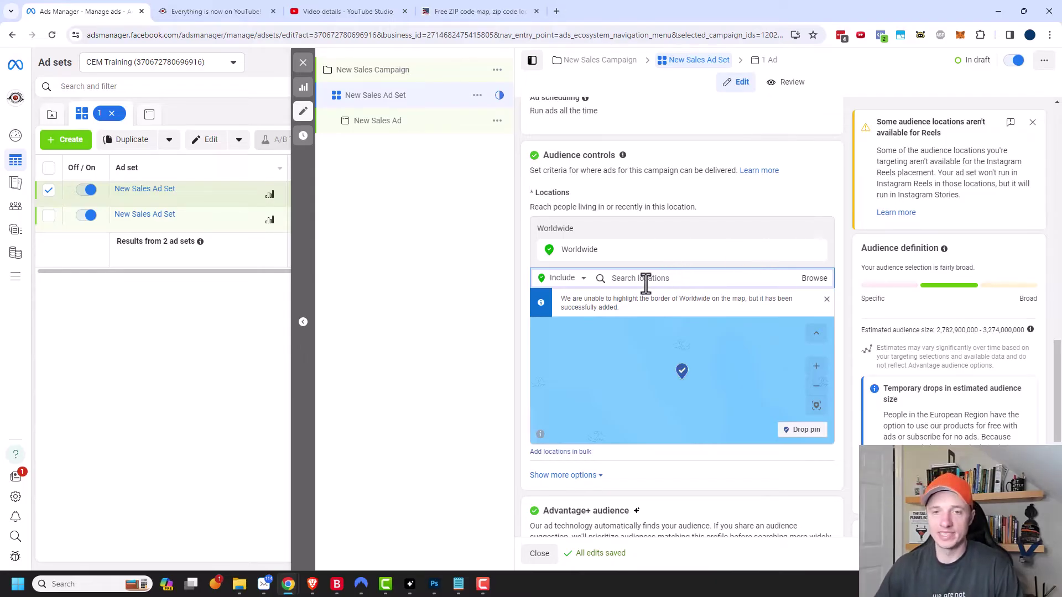
click(816, 250)
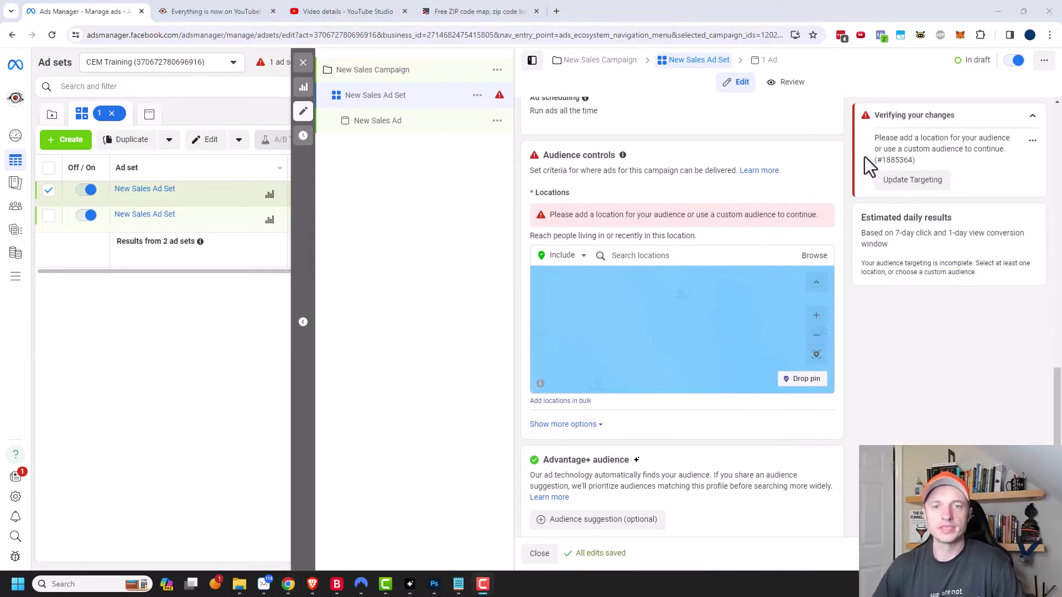
- Add the Caribbean region from the Browse countries list
click(814, 258)
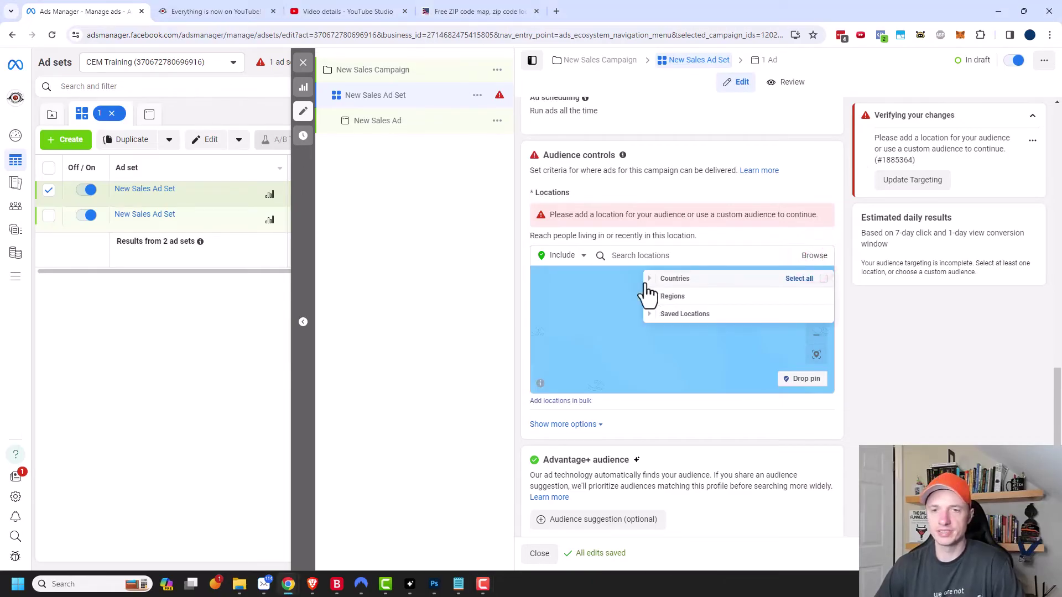
click(651, 280)
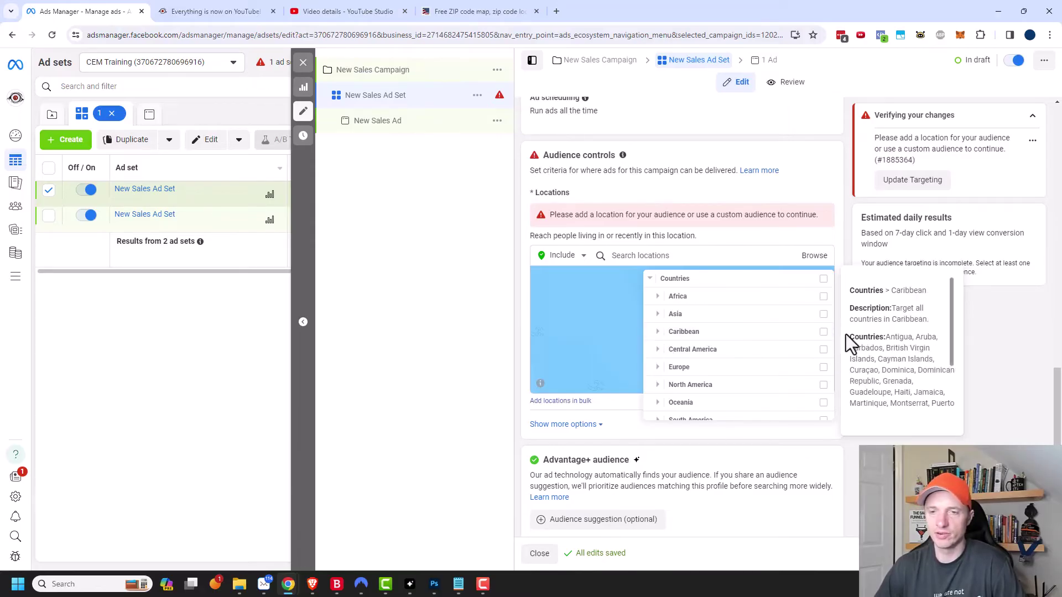
click(823, 333)
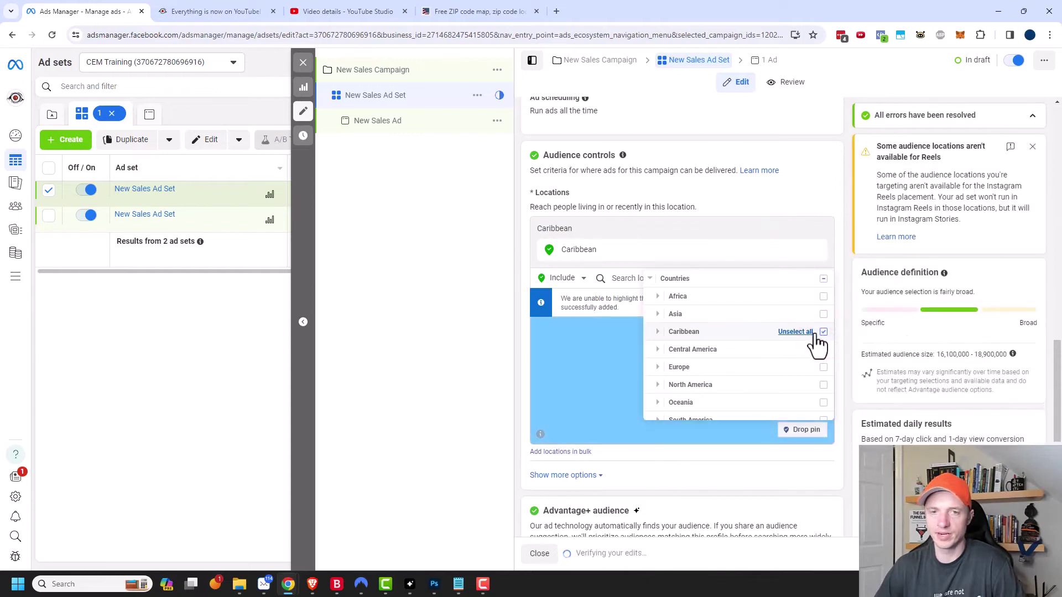
click(472, 332)
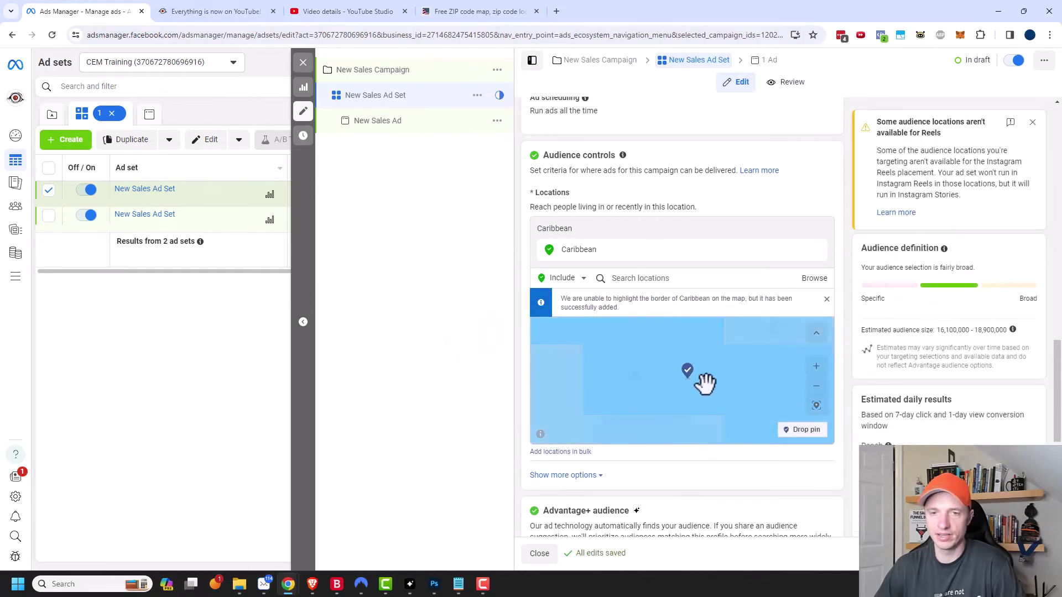
- Expand the Caribbean into individual countries and untick Haiti, Jamaica and Martinique
click(814, 279)
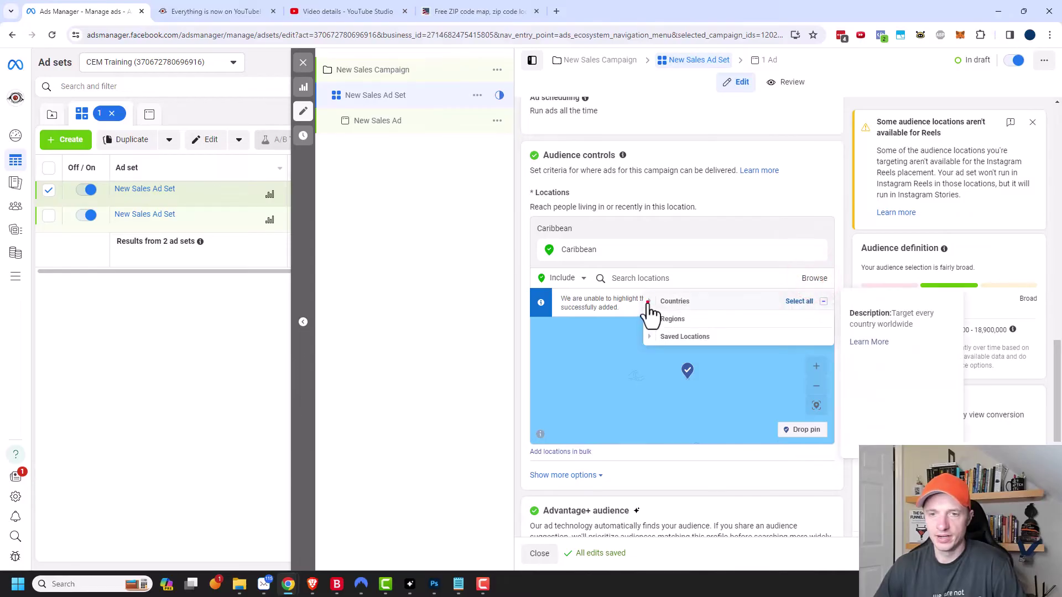
click(648, 301)
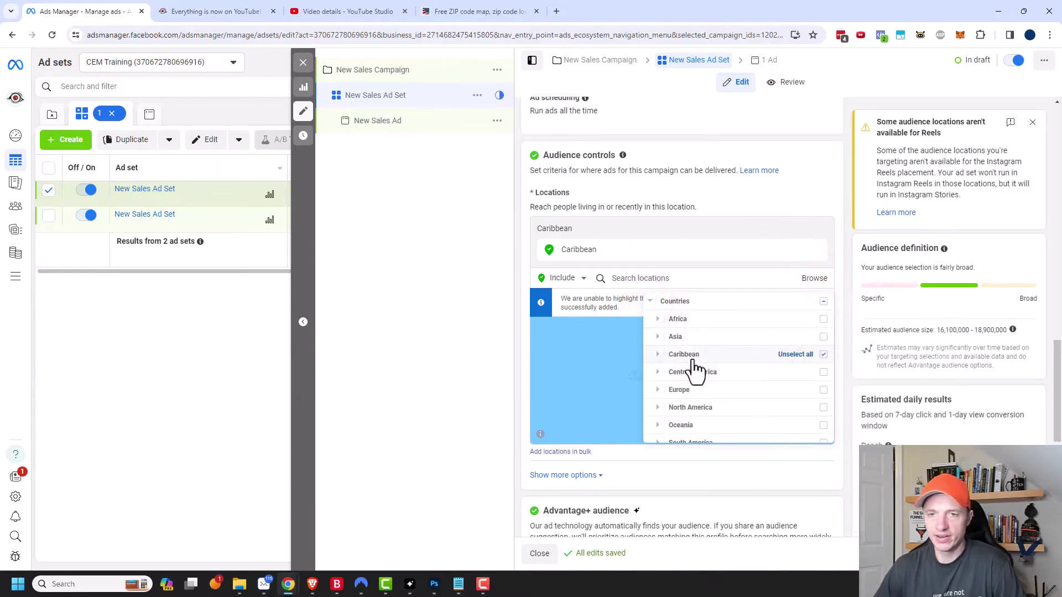
click(657, 355)
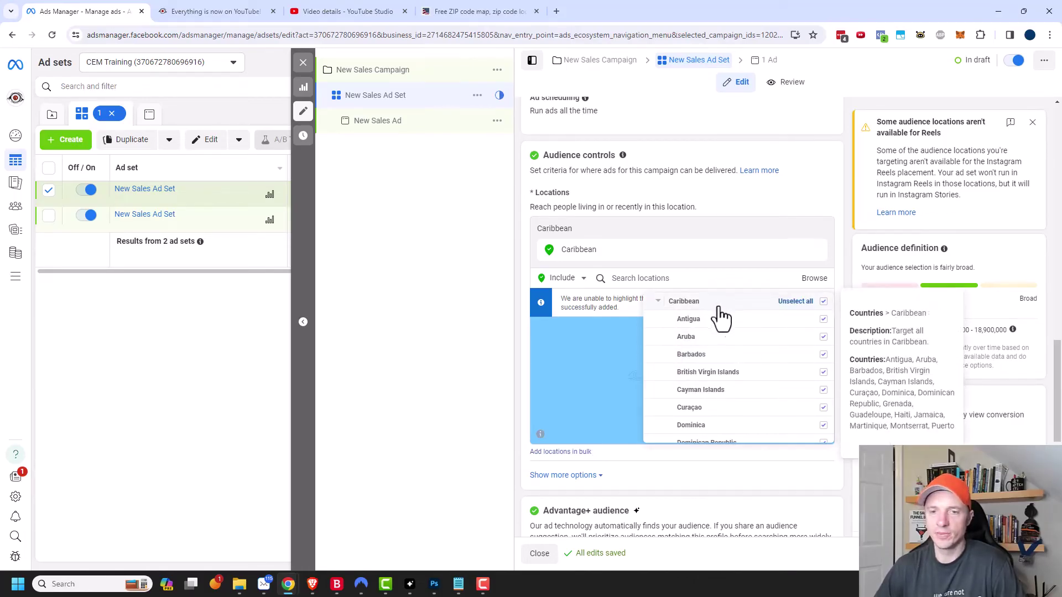
scroll(701, 374, down, 2)
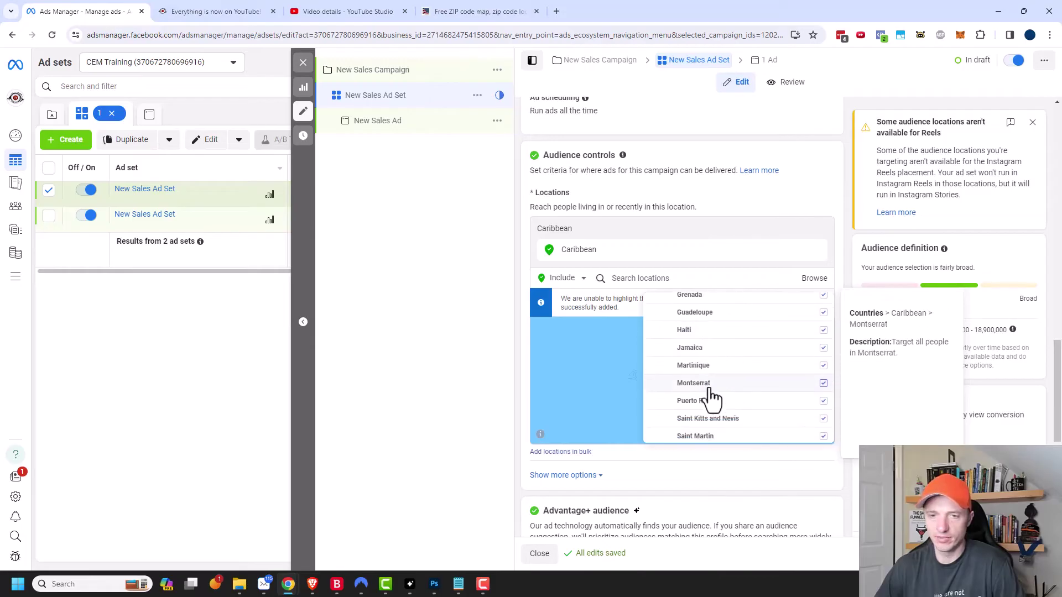
click(824, 330)
click(823, 347)
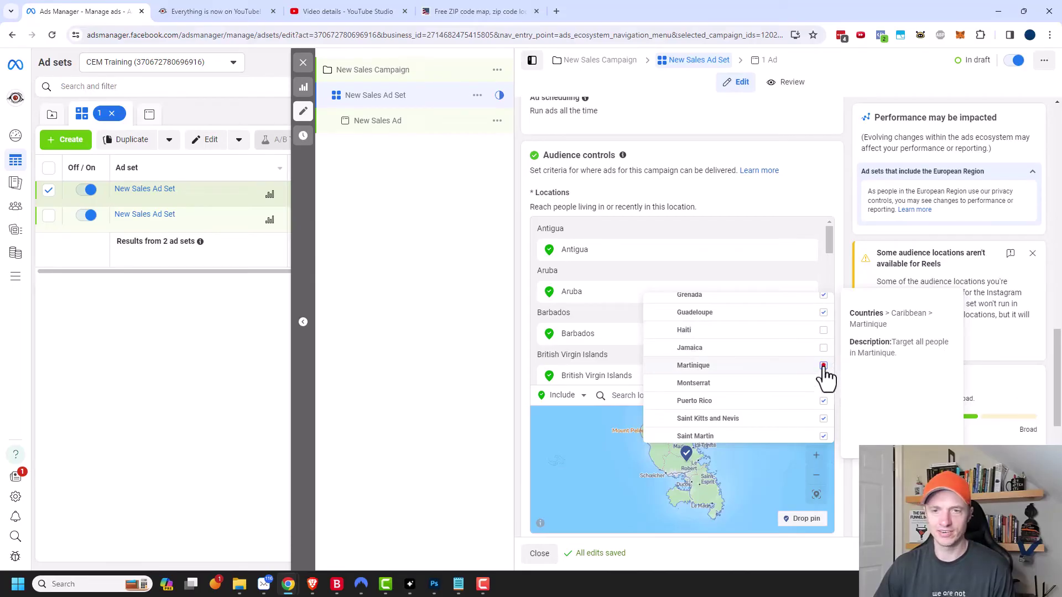
click(823, 365)
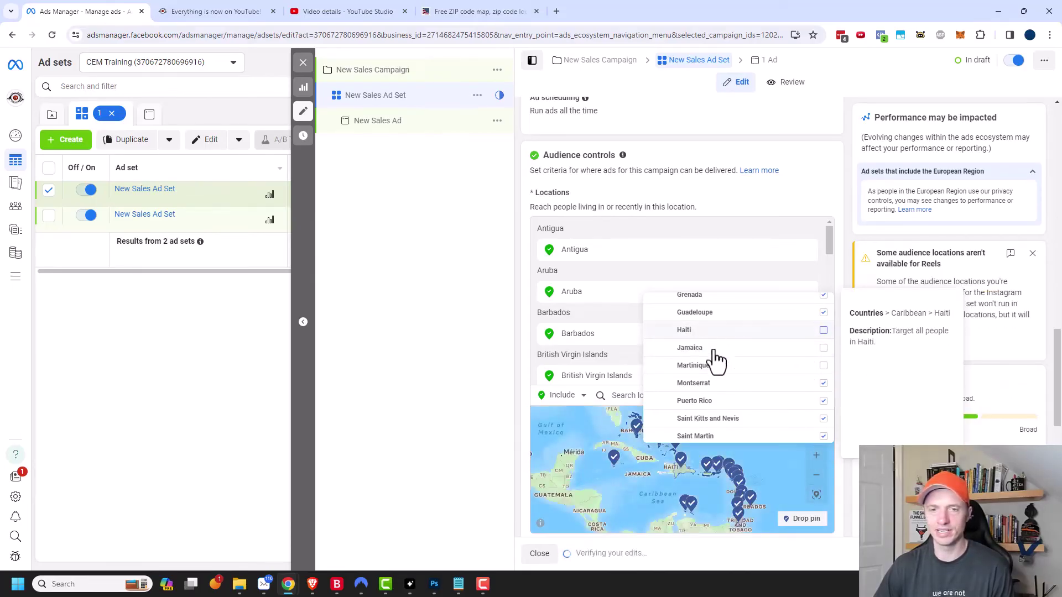
click(468, 331)
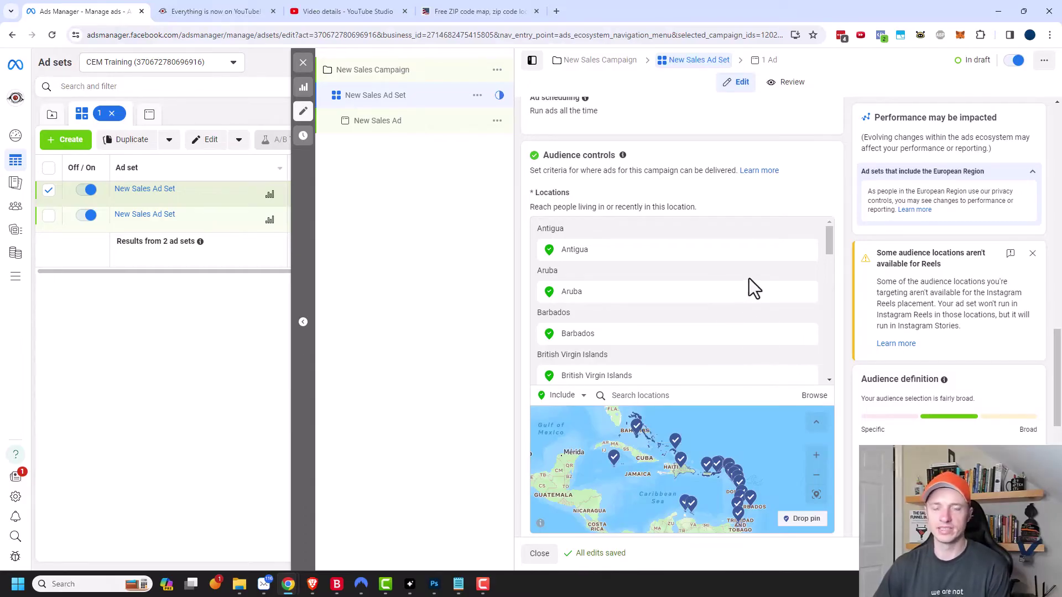
- Browse the Regions list, expanding free trade areas and app store regions
click(814, 396)
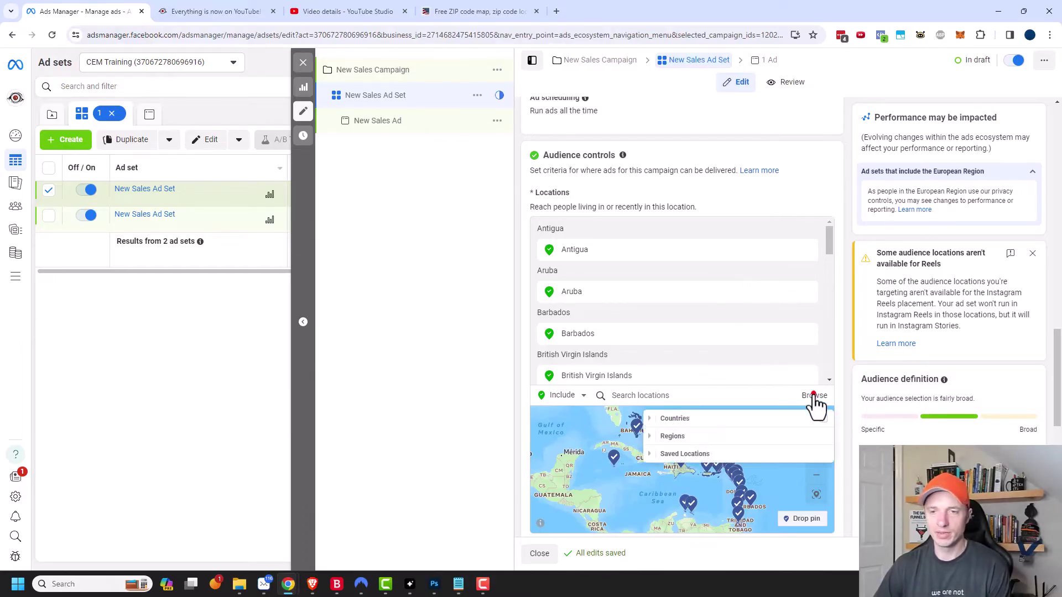
click(650, 436)
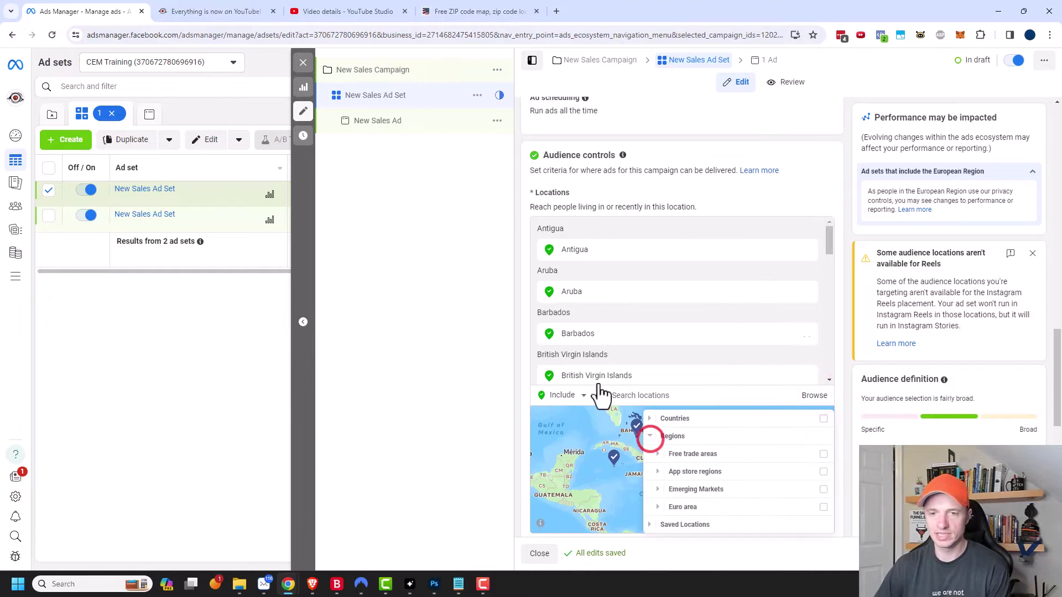
scroll(646, 397, down, 2)
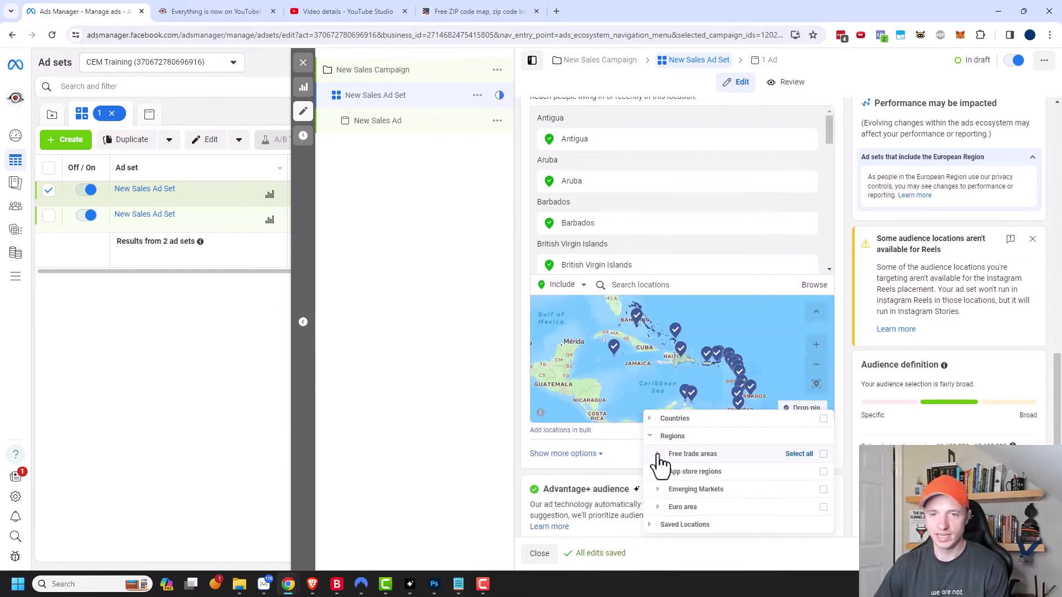
click(657, 454)
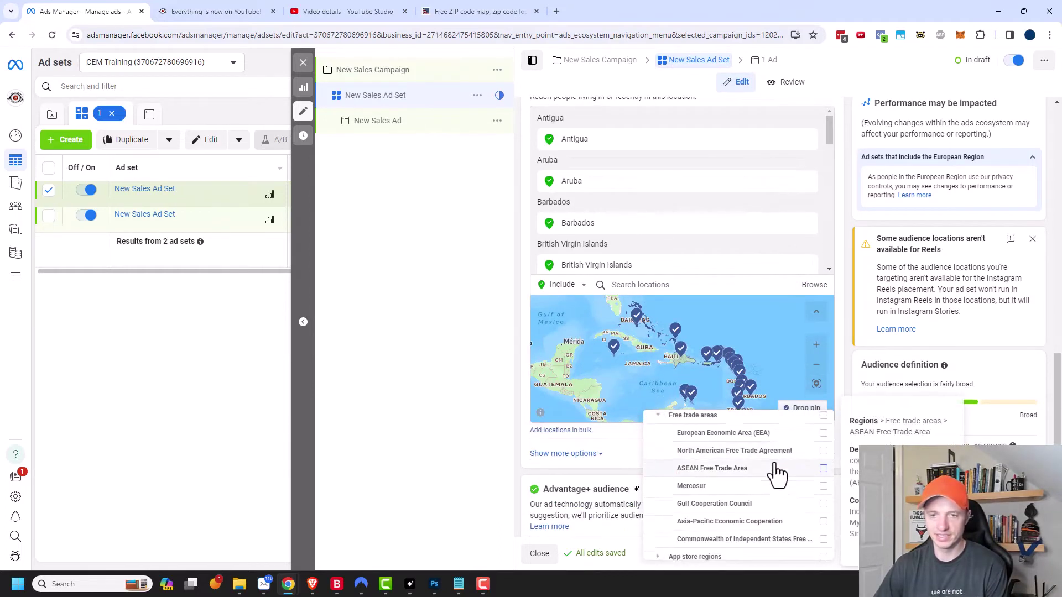
scroll(773, 475, down, 1)
click(656, 504)
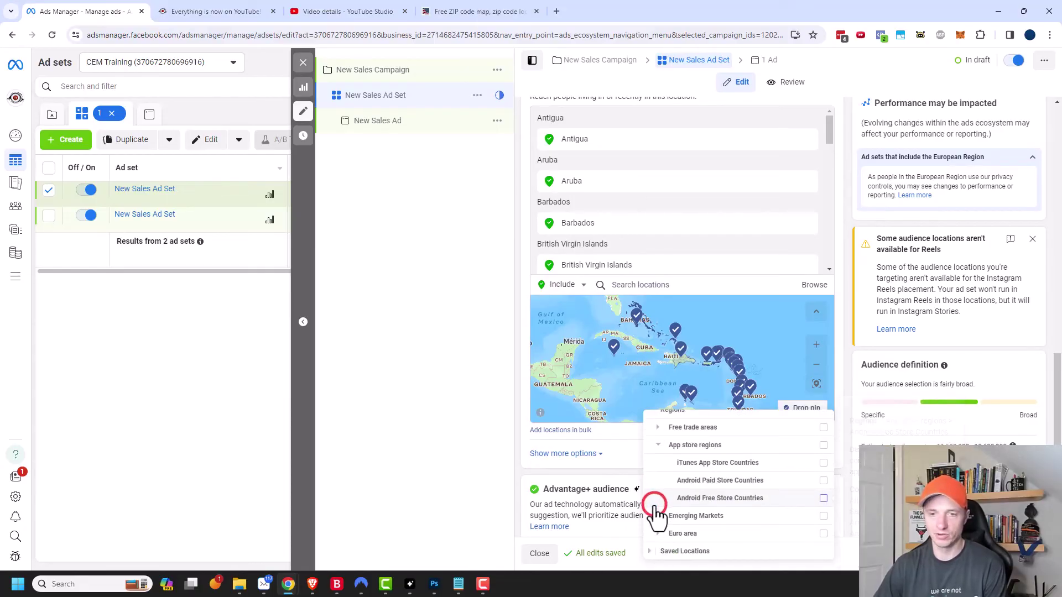
- Expand the Emerging Markets and Euro area country groups, then close the regions list
mouse_move(666, 481)
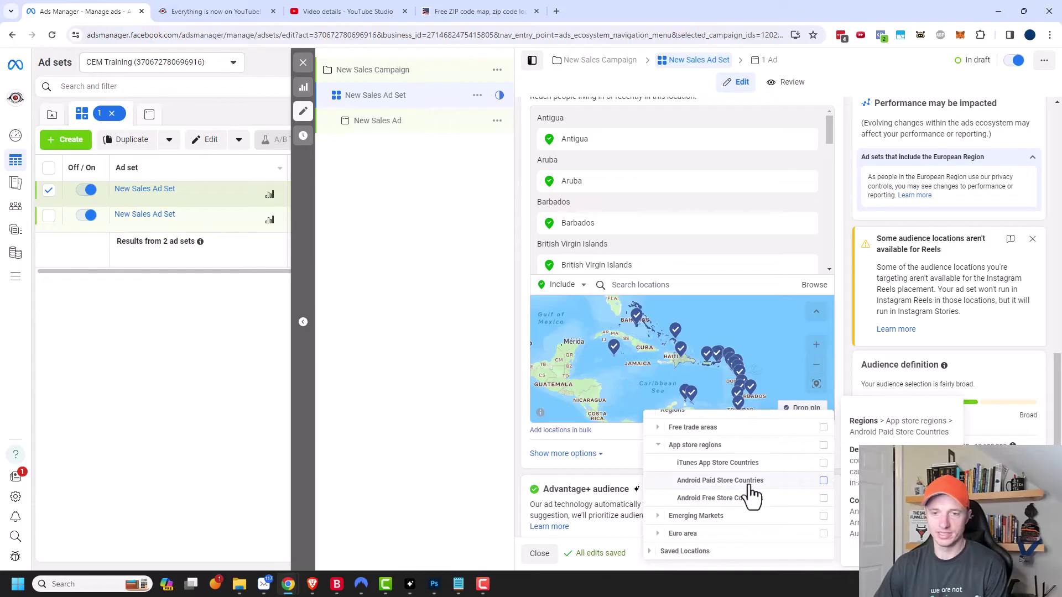
mouse_move(744, 503)
click(657, 515)
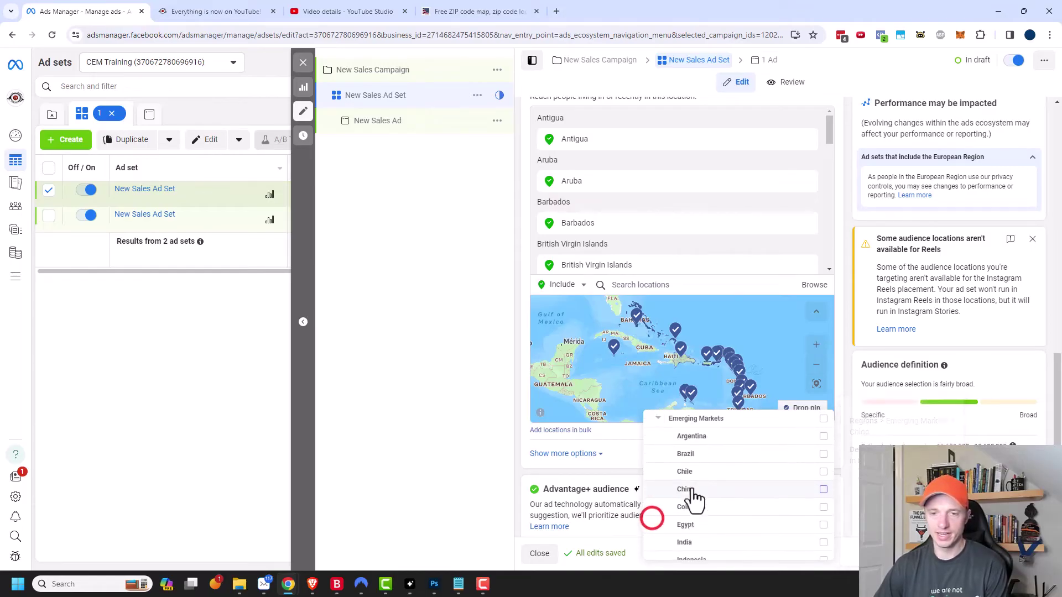
scroll(777, 503, down, 1)
scroll(730, 514, down, 2)
scroll(711, 514, down, 2)
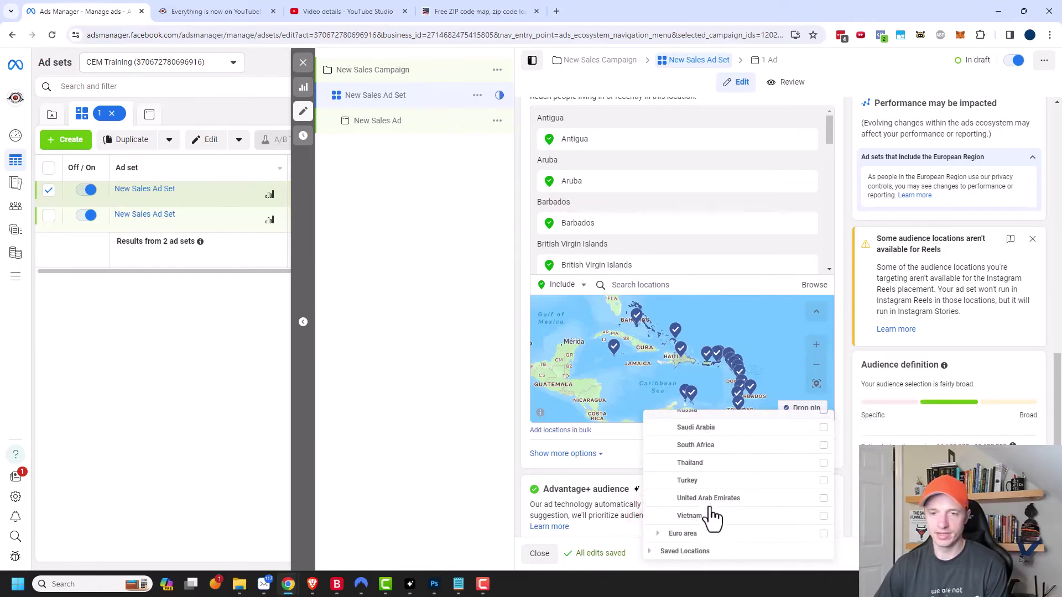
click(655, 537)
scroll(755, 478, down, 1)
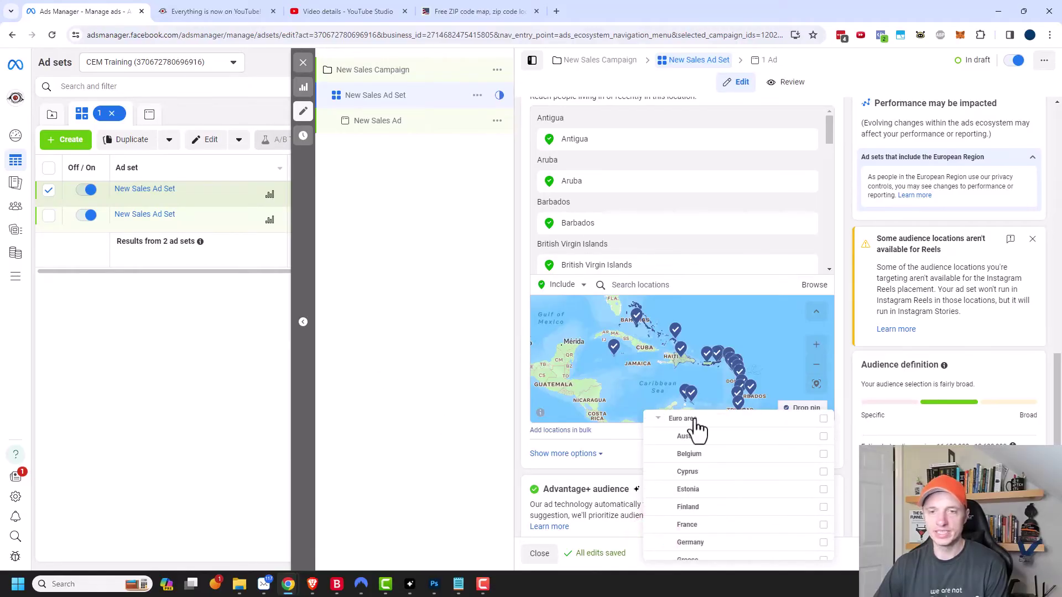
click(470, 382)
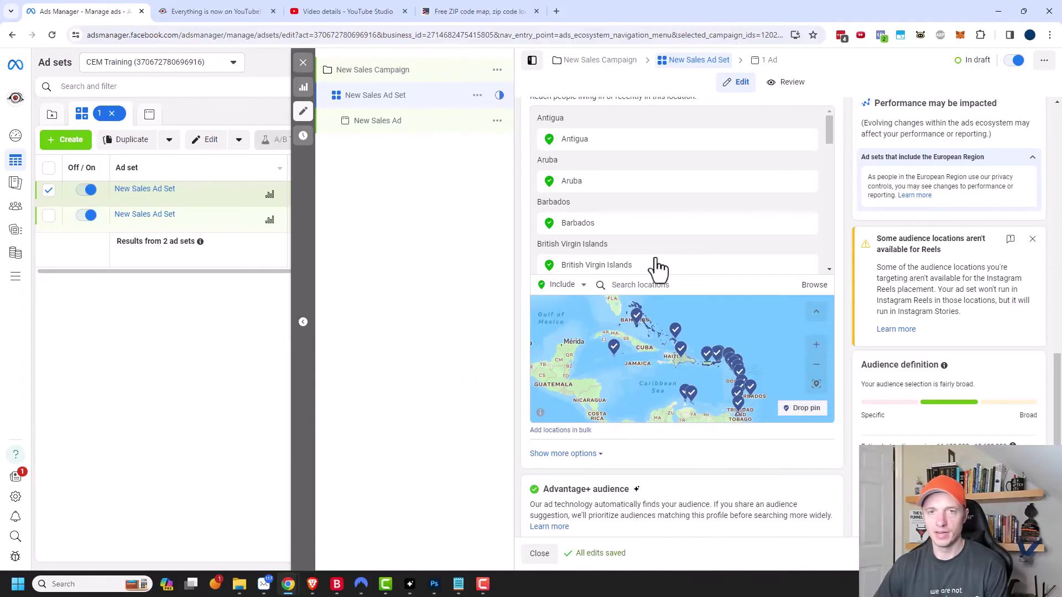
- Remove all targeted locations, then show the location type list in the bulk-add dialog
scroll(719, 244, up, 2)
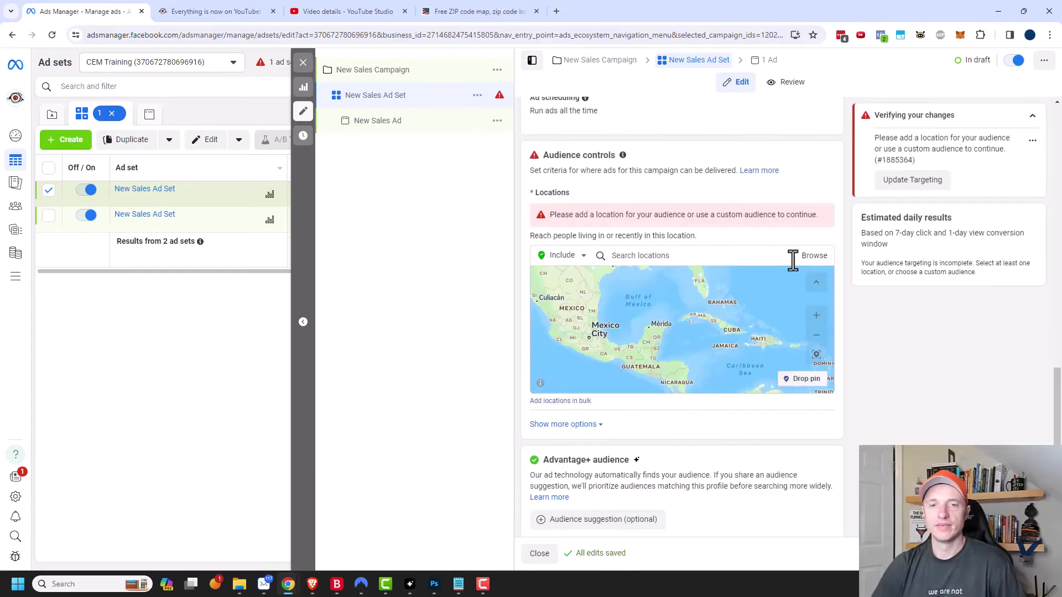
click(807, 230)
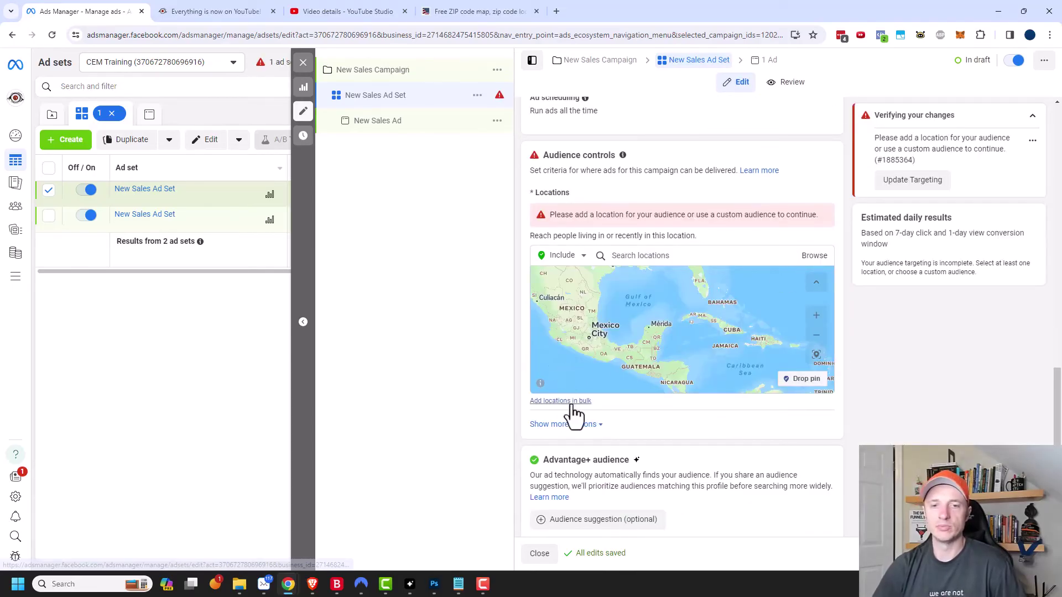
click(574, 401)
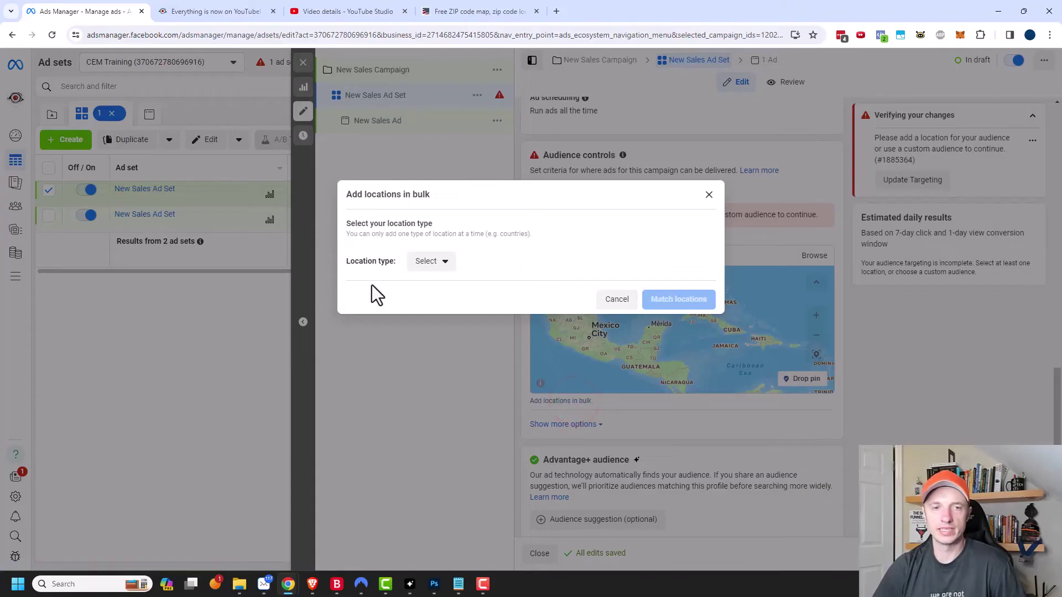
click(441, 263)
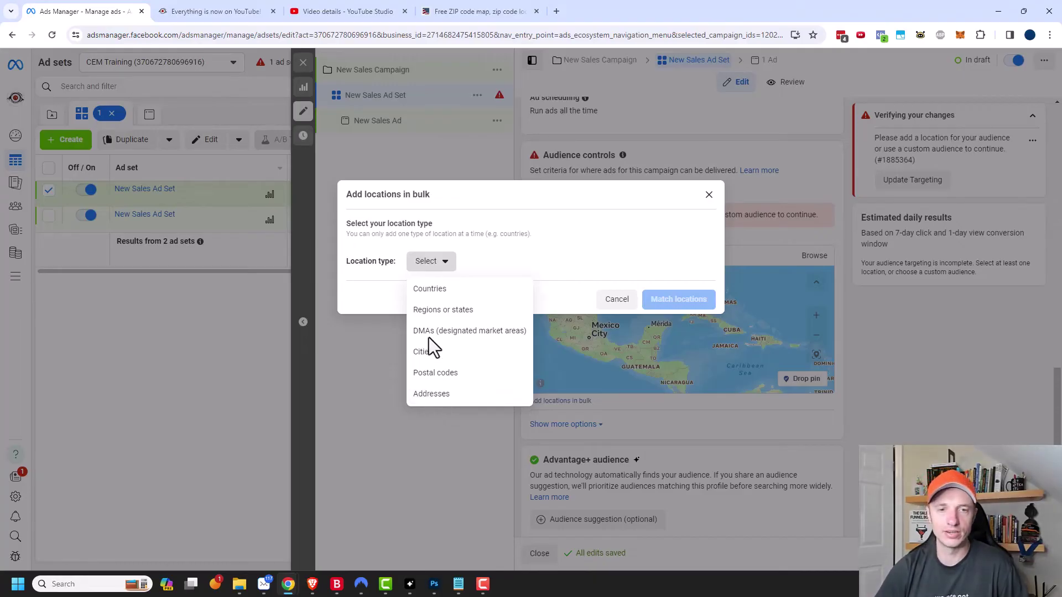
- Choose Postal codes, paste the zip code list from Notepad, and match the locations
click(470, 373)
mouse_move(460, 587)
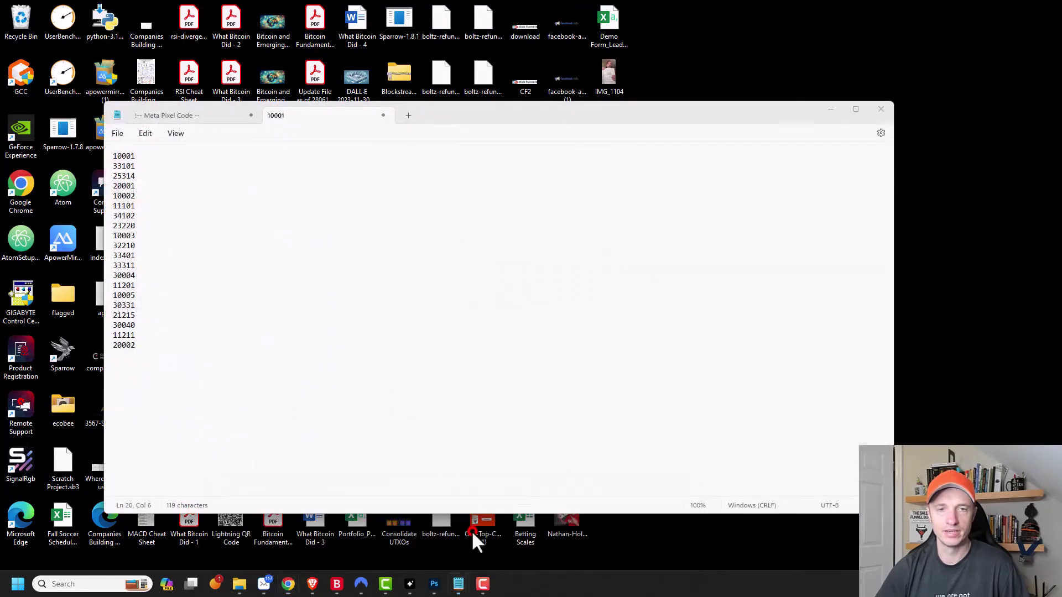
click(472, 531)
click(121, 295)
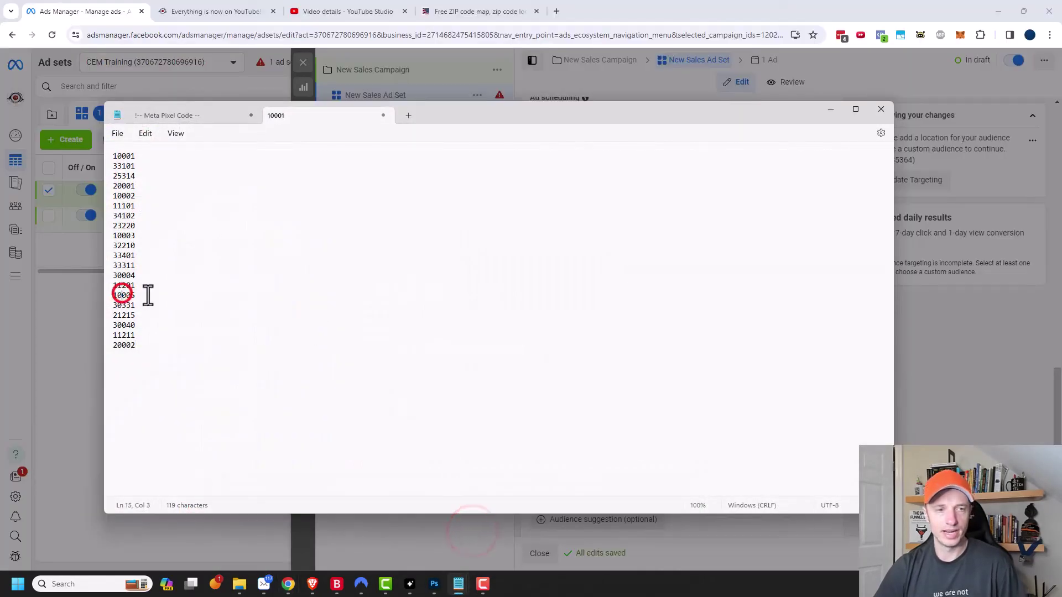
key(ctrl+a)
key(ctrl+c)
click(830, 108)
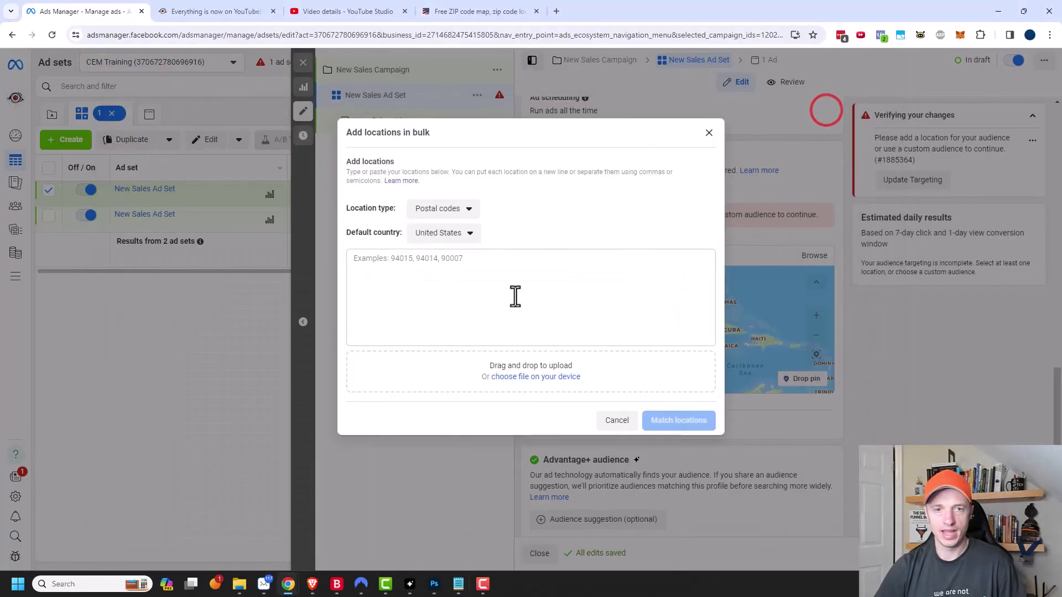
click(514, 296)
key(ctrl+v)
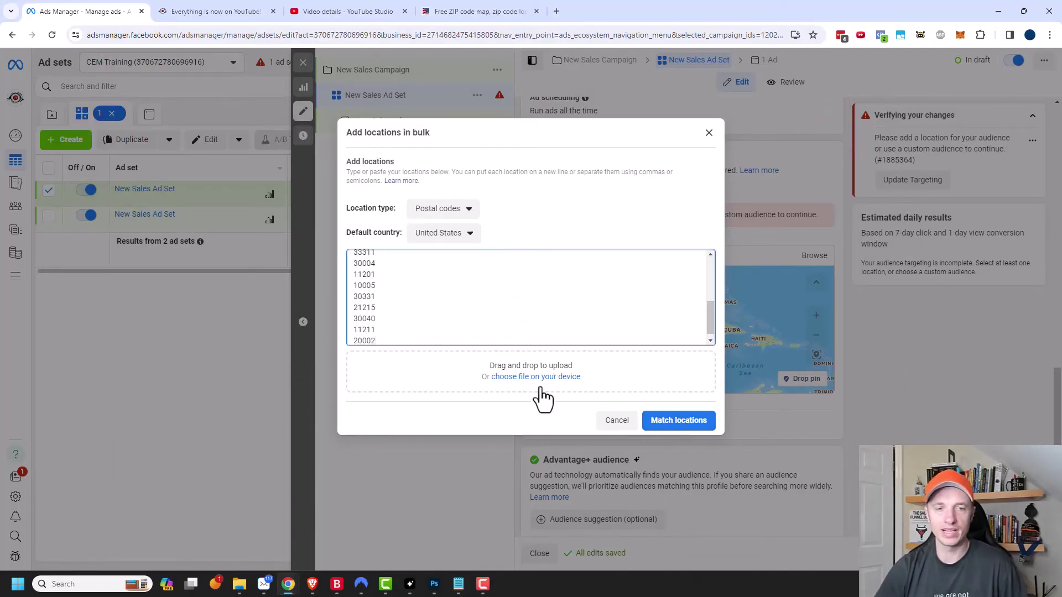
click(684, 423)
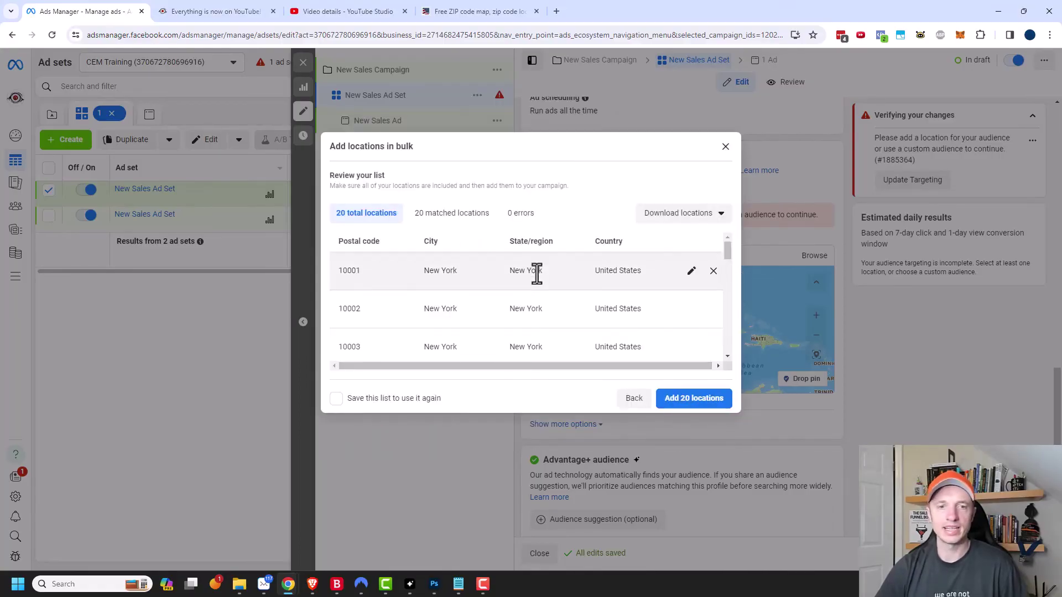
- Review the matched postal codes and remove the unmatched 33101 row
scroll(578, 273, down, 3)
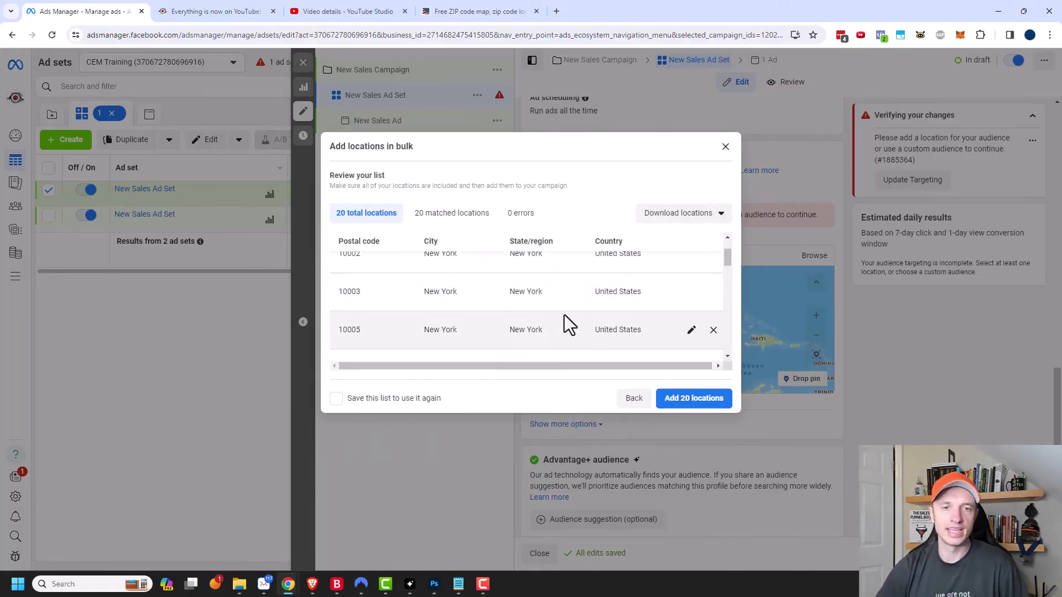
scroll(571, 313, down, 5)
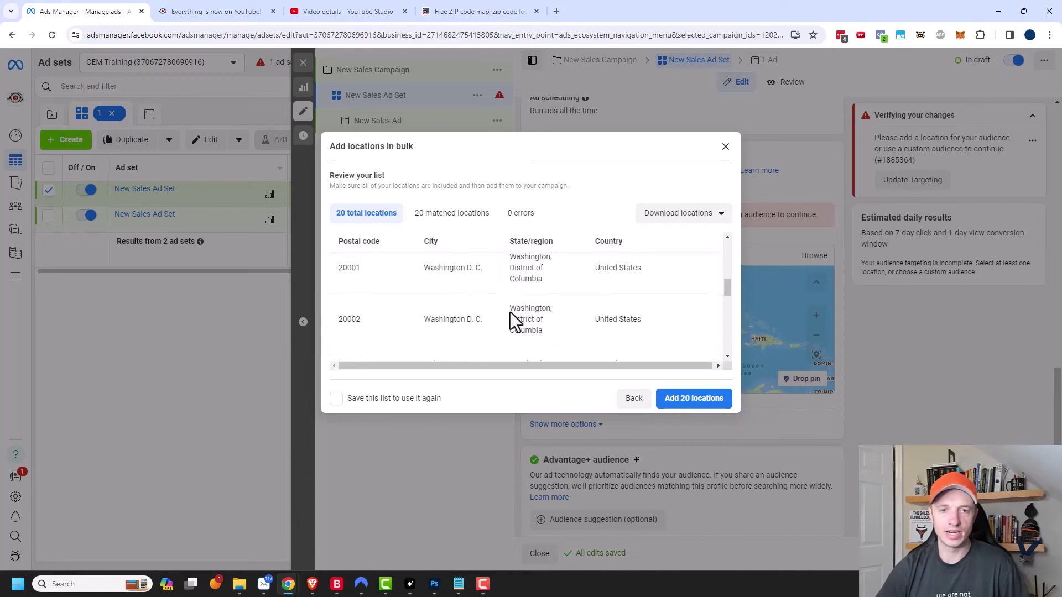
scroll(482, 307, up, 1)
scroll(553, 299, down, 5)
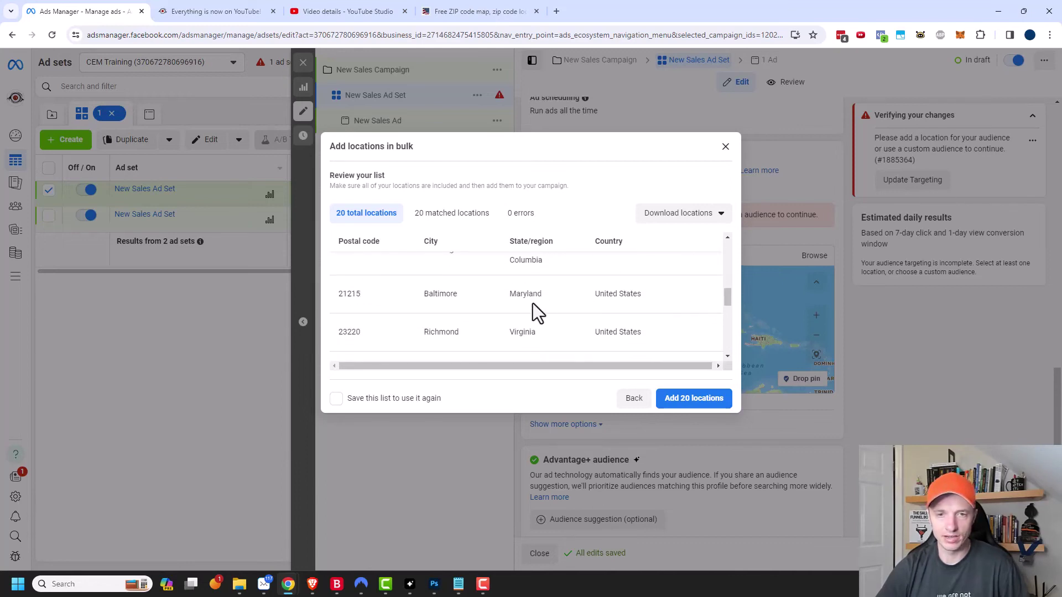
scroll(556, 318, down, 5)
scroll(564, 330, up, 2)
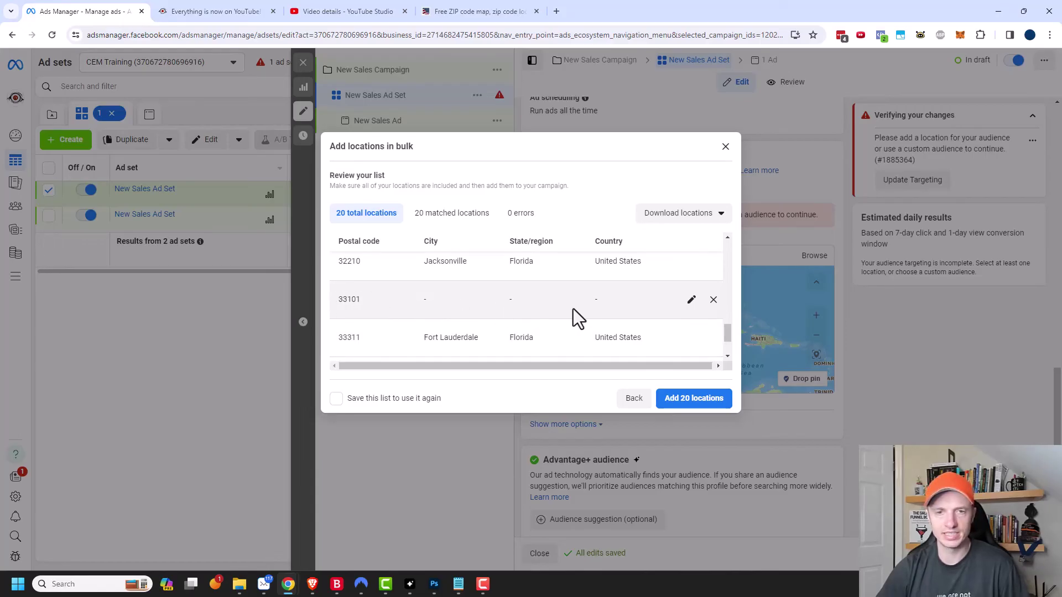
click(713, 301)
scroll(575, 299, down, 1)
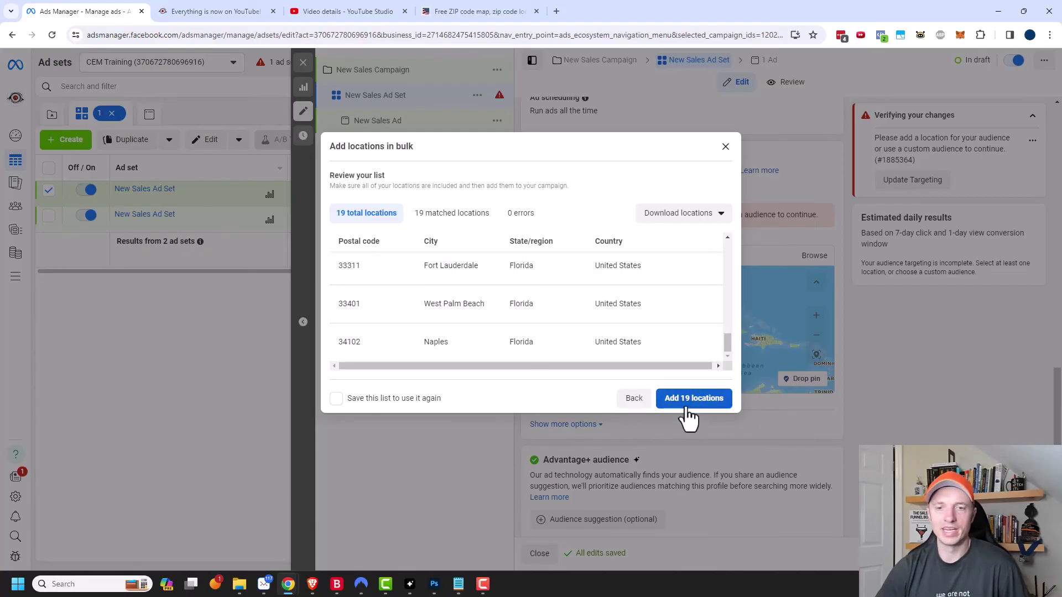
- Discard the postal code entry and restart bulk adding with Cities as the location type
click(629, 401)
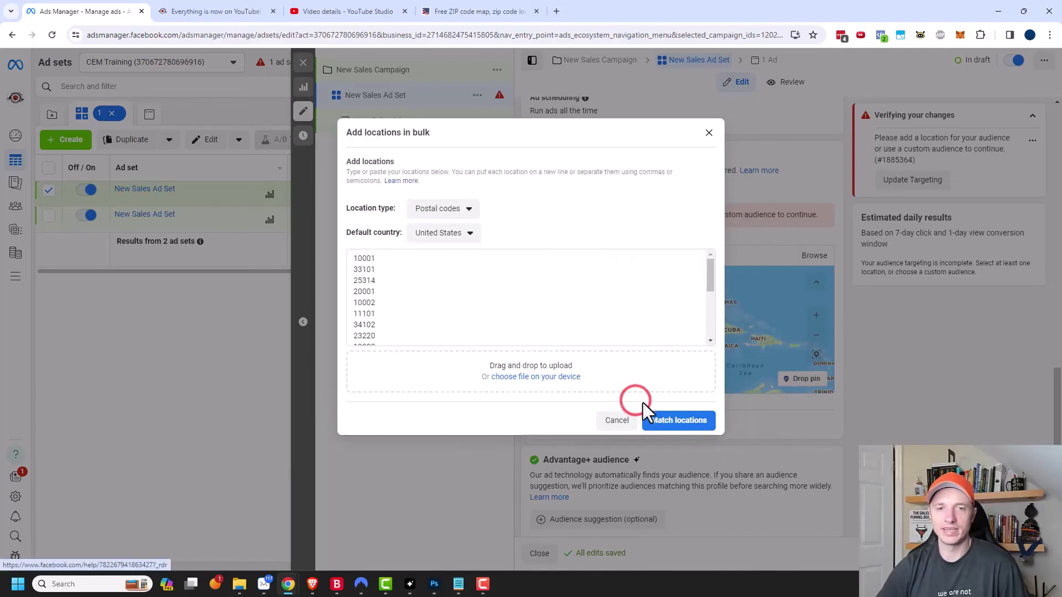
click(617, 421)
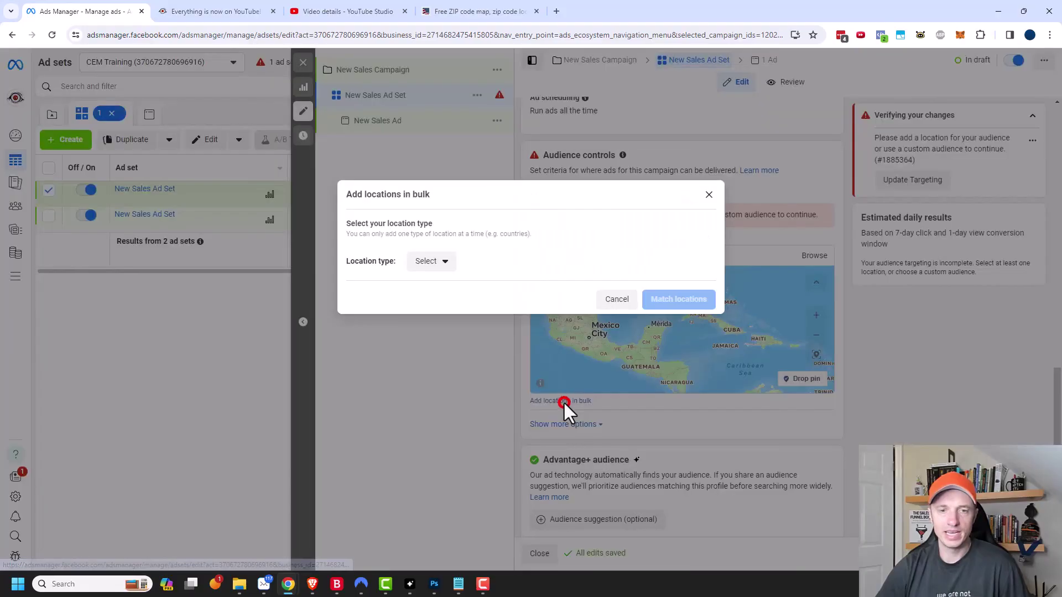
click(562, 400)
click(437, 261)
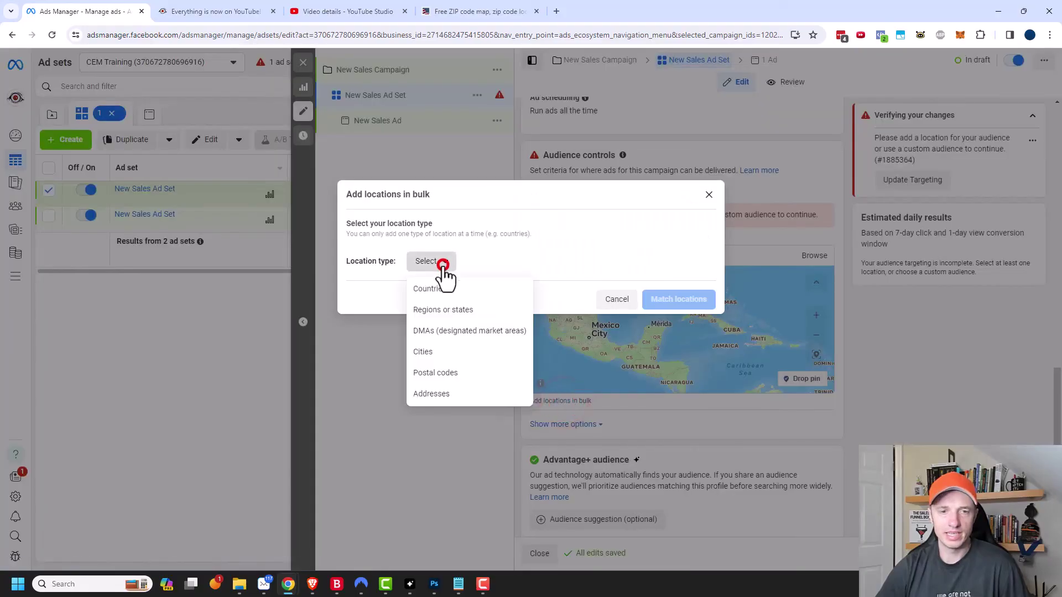
click(431, 354)
- Enter Richmond with a 10 mi default radius and match it to city locations
click(556, 292)
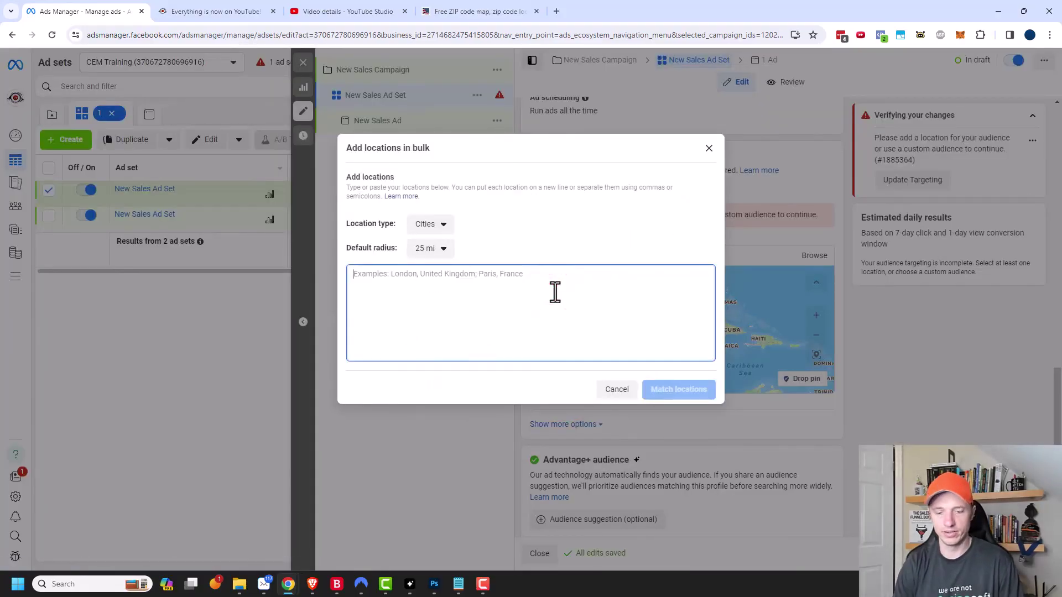
text(Richmond)
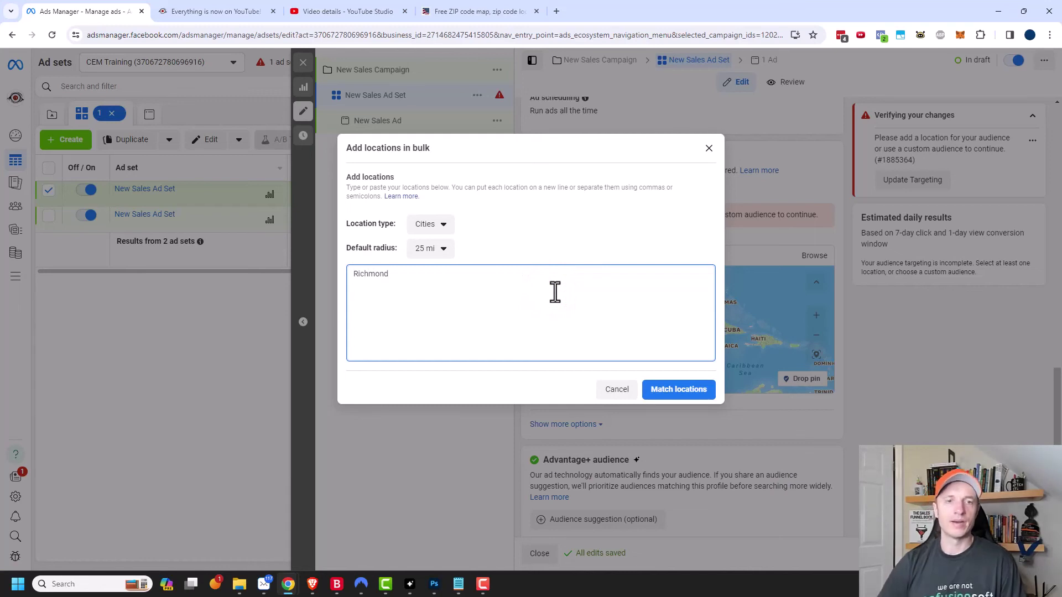
click(439, 248)
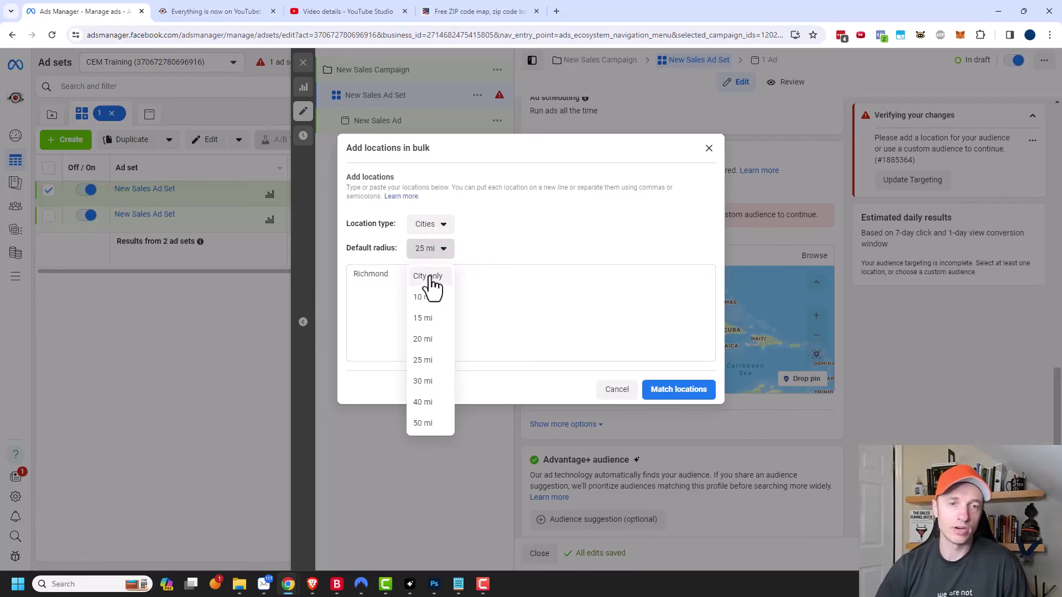
click(426, 297)
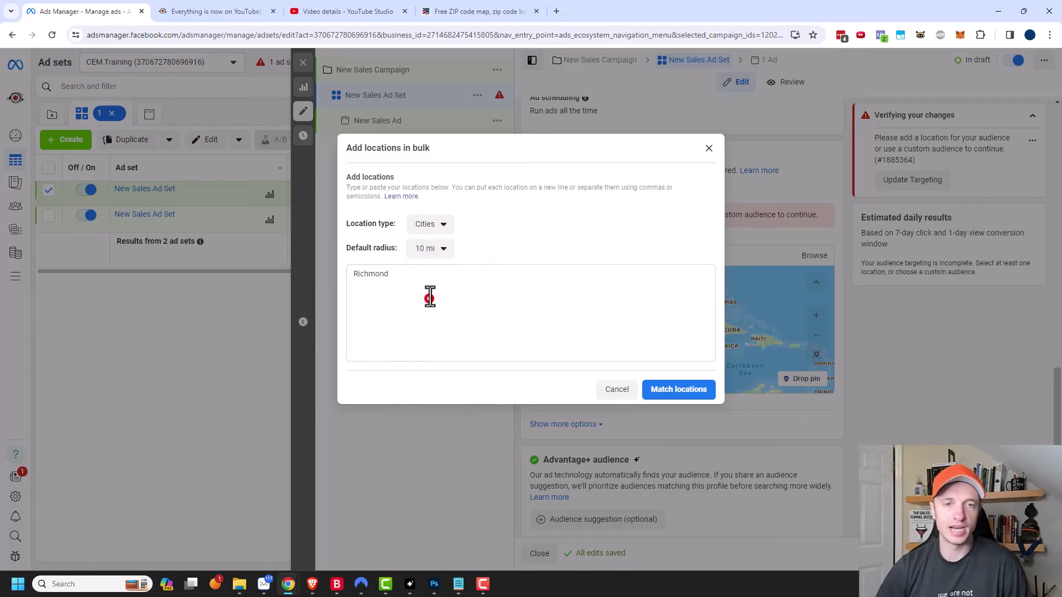
click(684, 390)
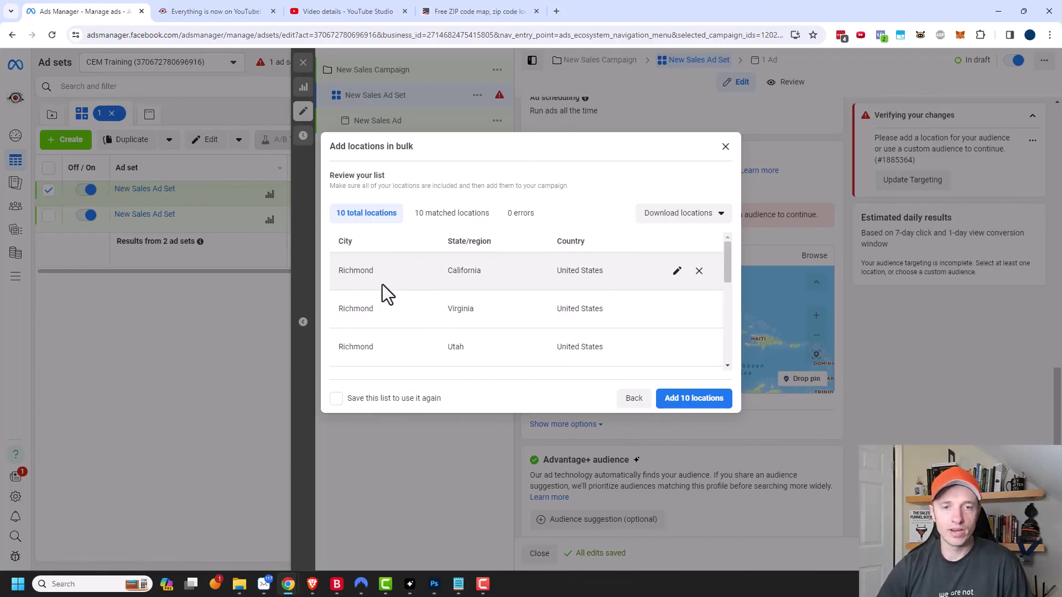
scroll(406, 318, down, 1)
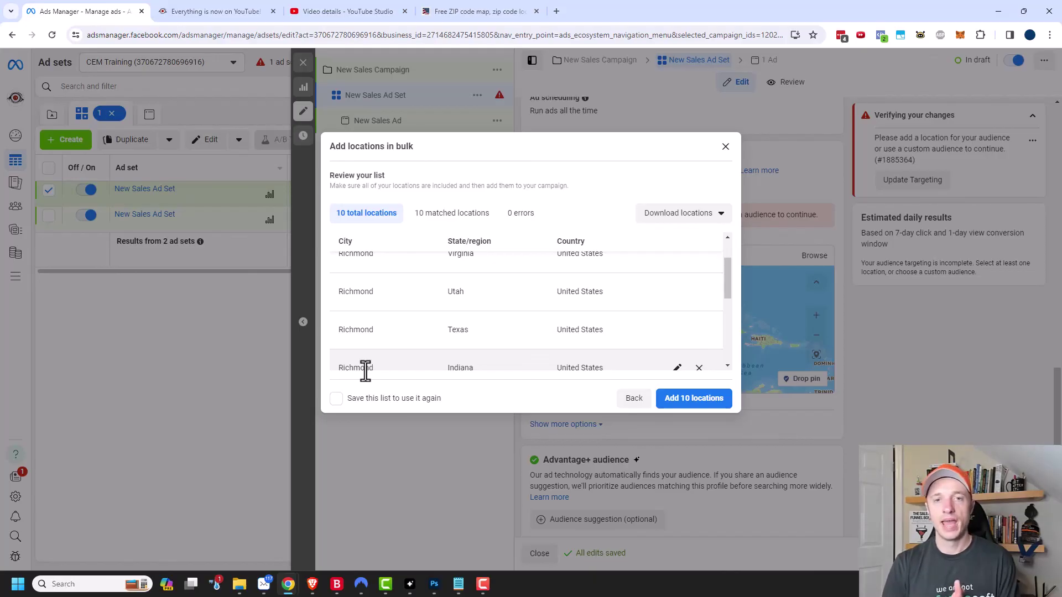
- Close the Add locations in bulk dialog, discarding the 10 matched Richmond cities
click(725, 147)
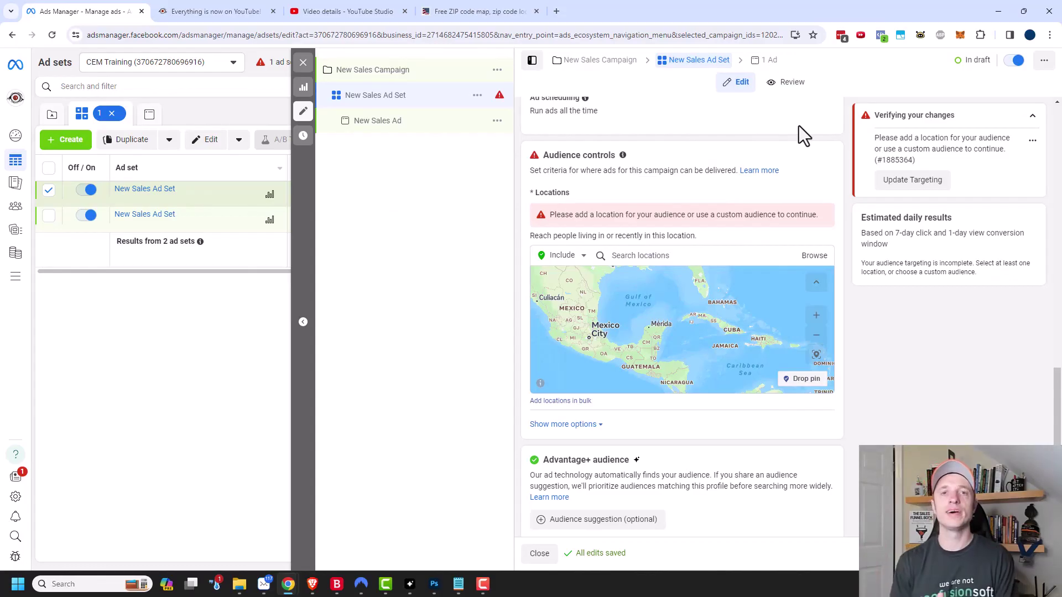